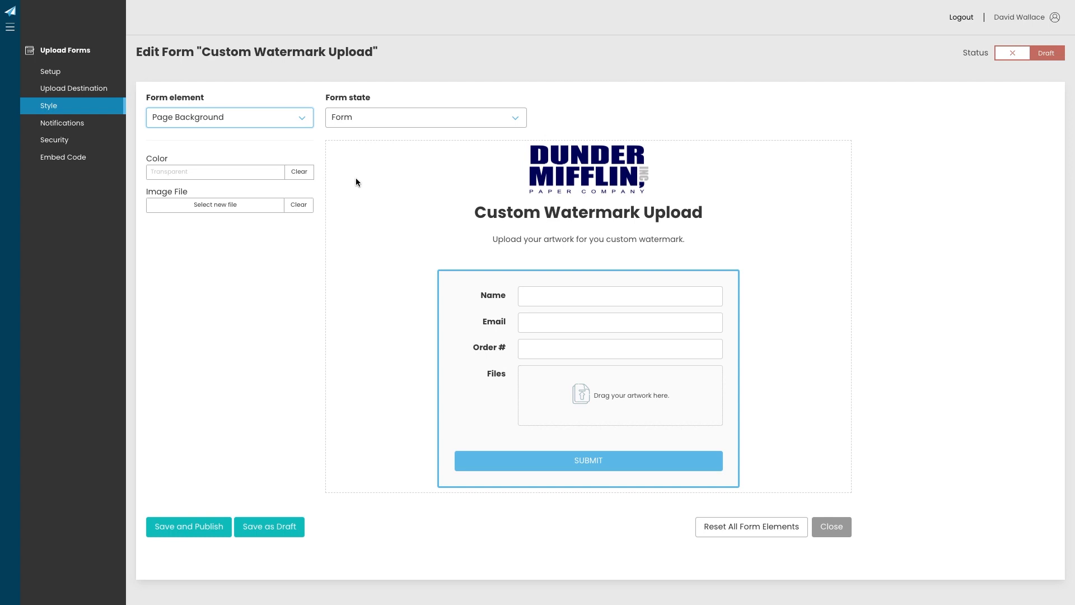
# Set the page header's font color to #010E57 and its bottom gap to 25 pixels
pyautogui.click(274, 119)
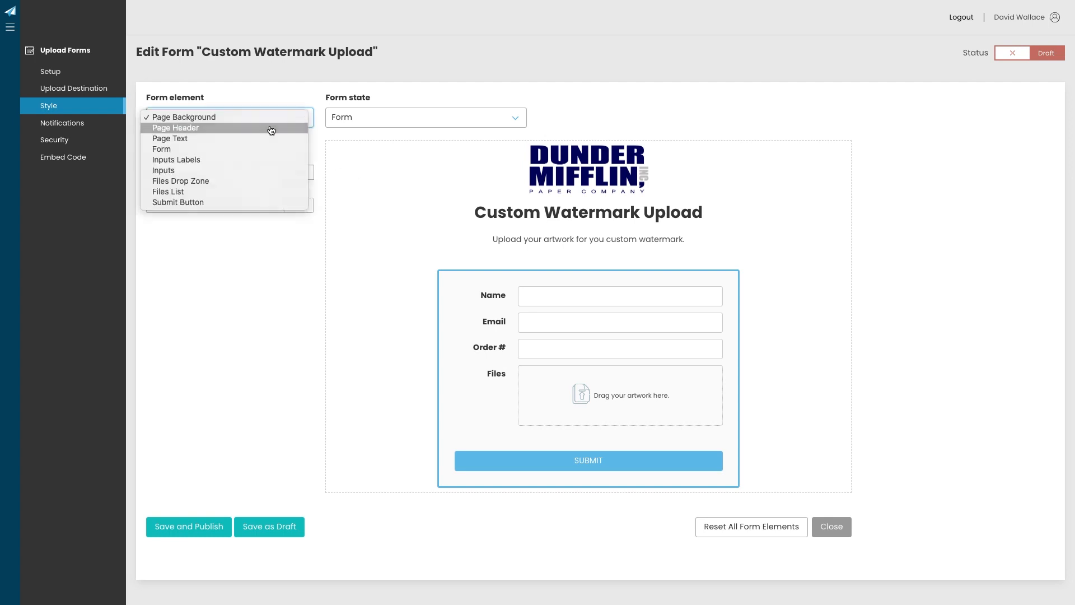
pyautogui.click(272, 128)
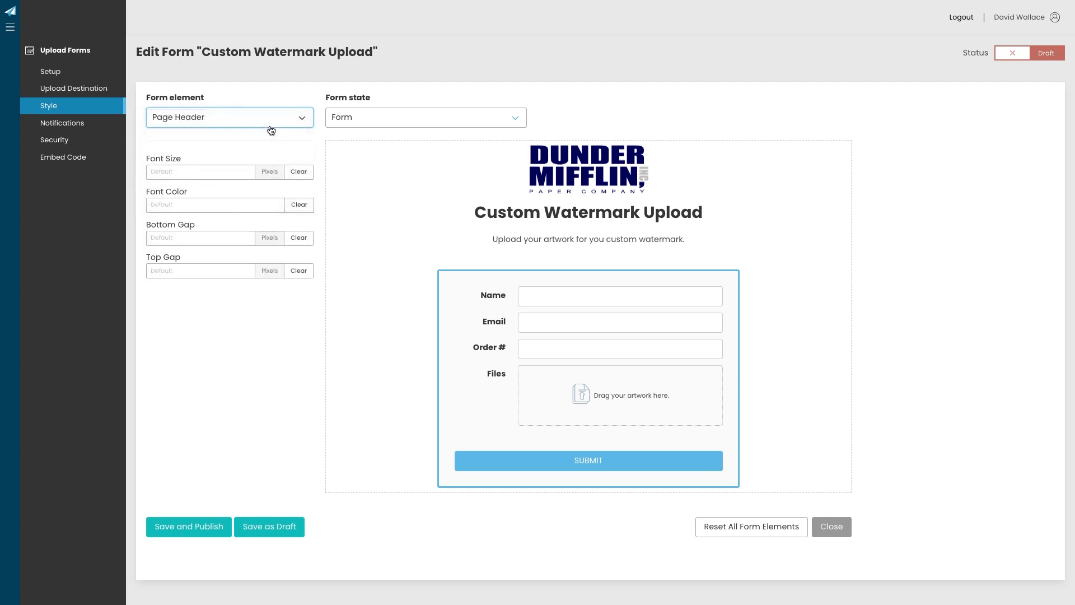
pyautogui.click(261, 206)
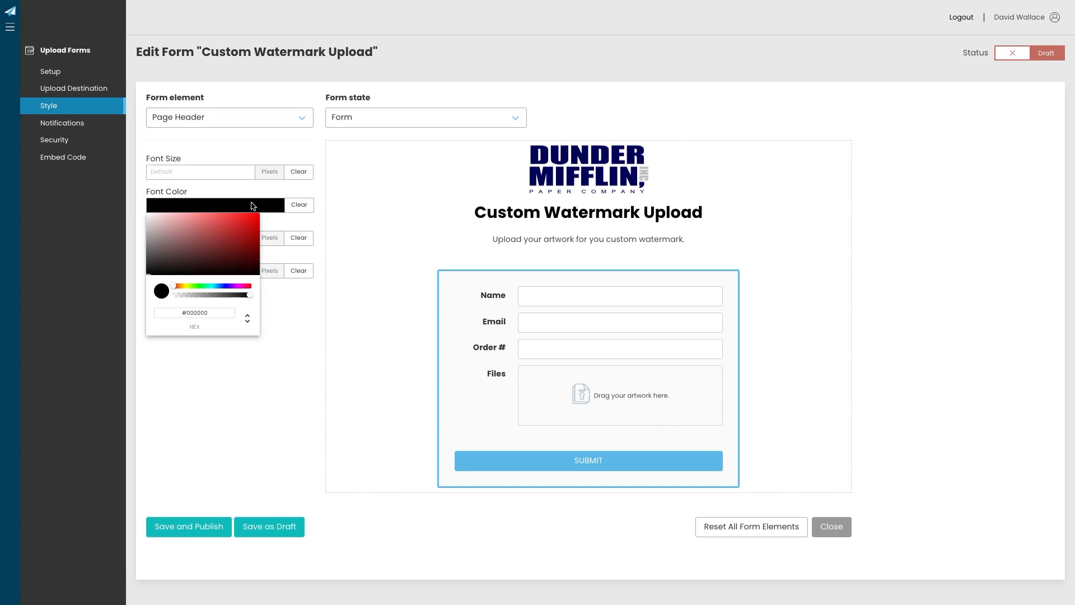
pyautogui.doubleClick(197, 312)
pyautogui.write('010E57')
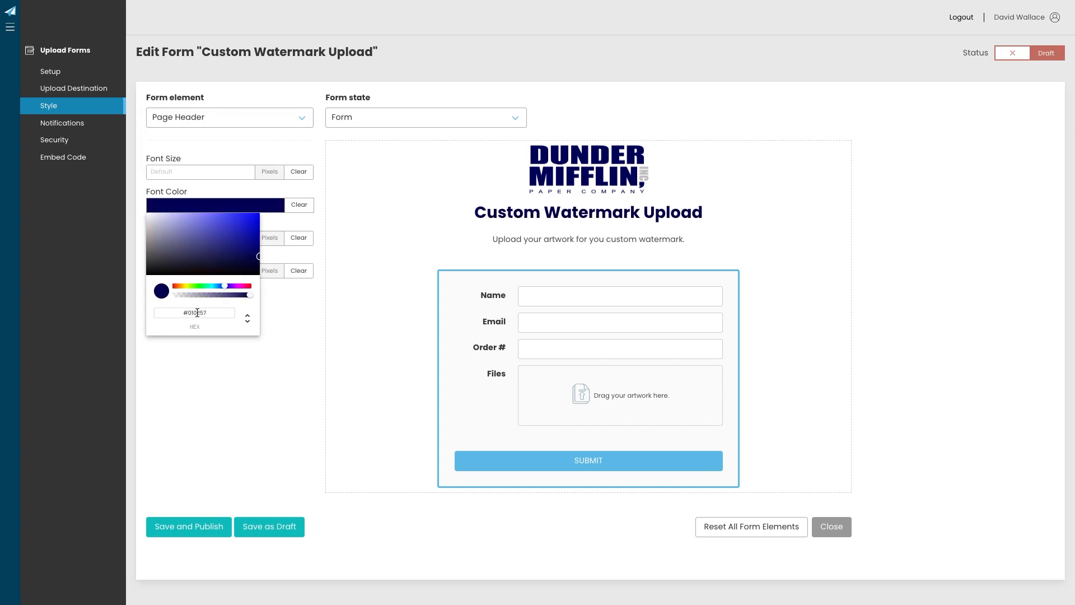
pyautogui.click(304, 315)
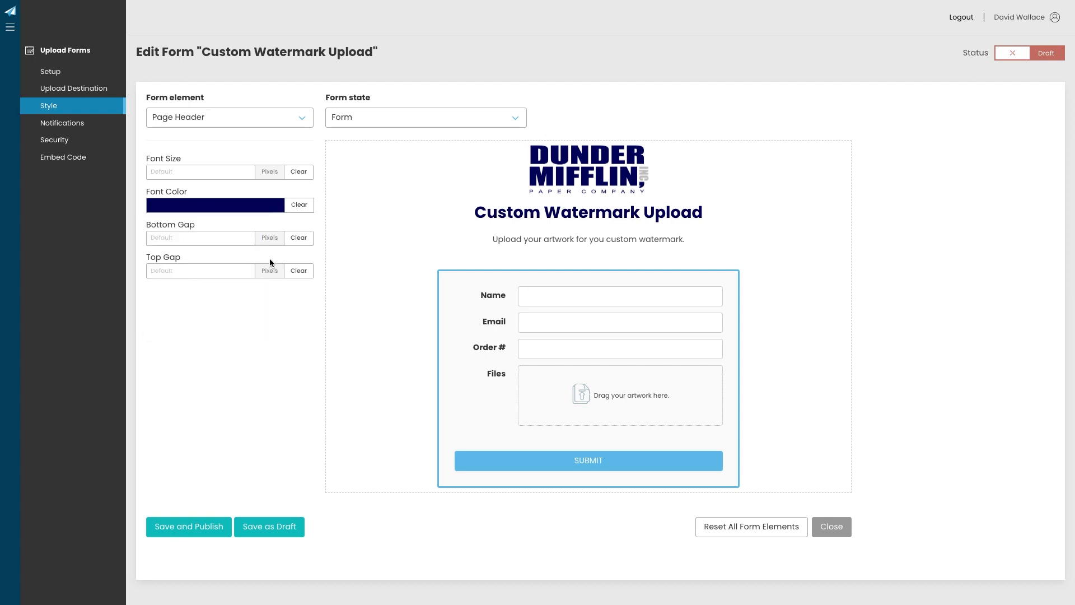
pyautogui.click(219, 238)
pyautogui.write('25')
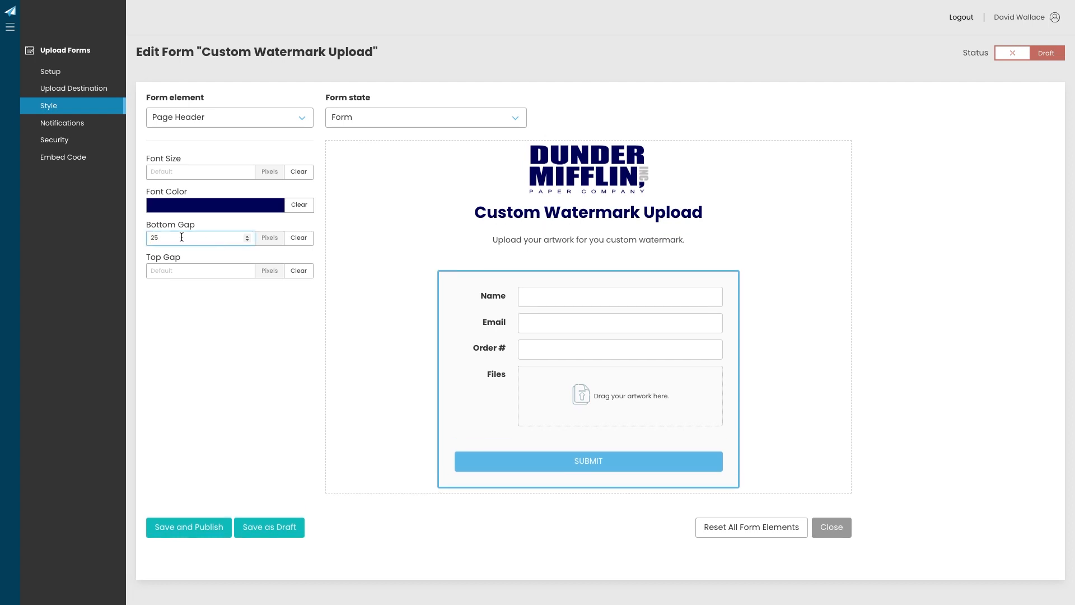
# Set the page text's font size to 20 pixels and its font color to #333333
pyautogui.click(249, 116)
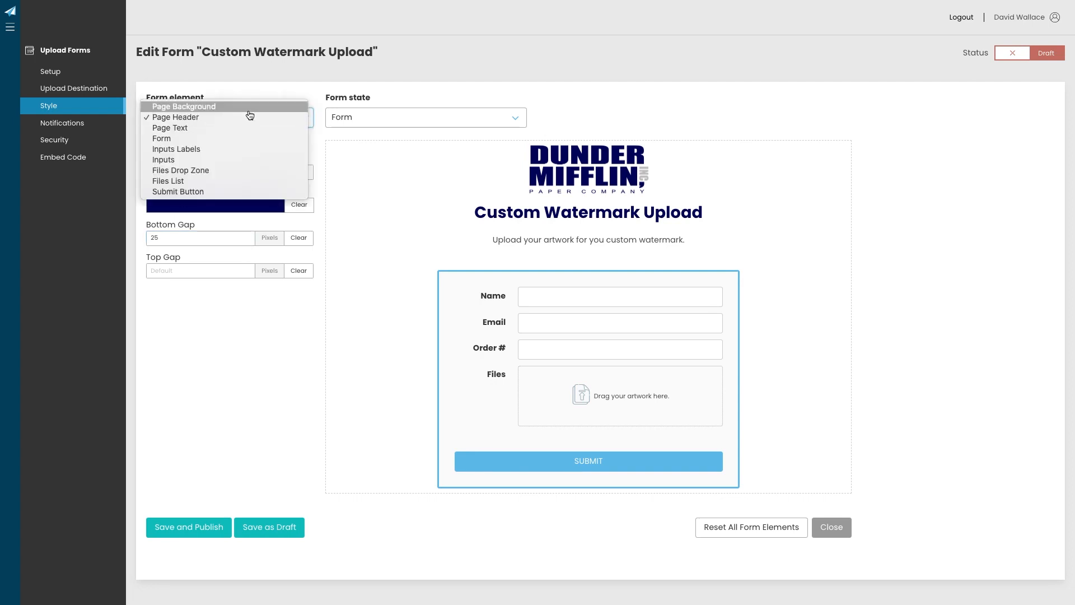
pyautogui.click(223, 128)
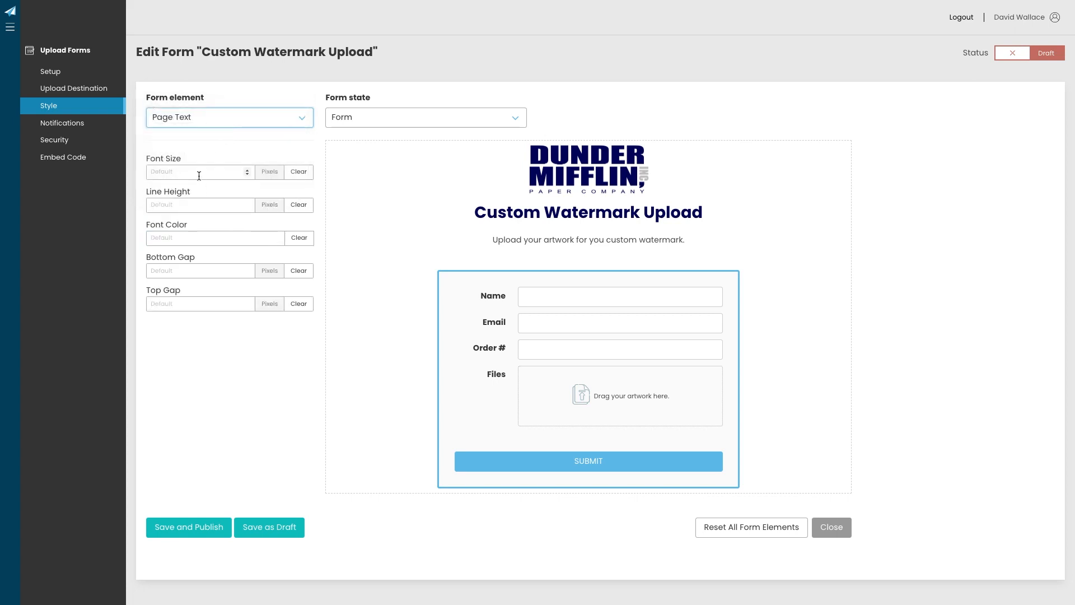
pyautogui.click(245, 172)
pyautogui.write('19')
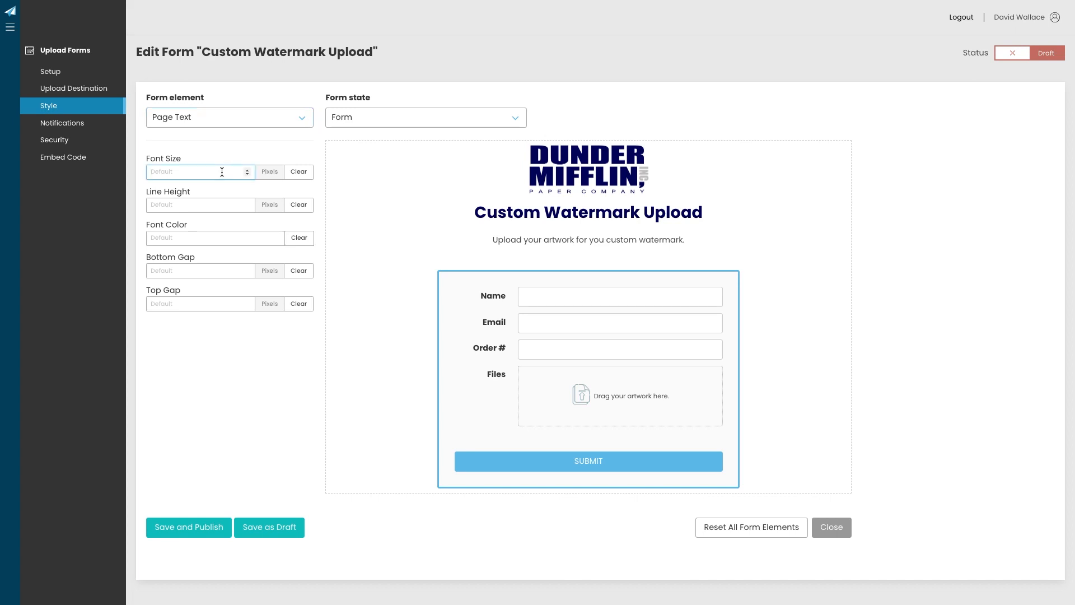
pyautogui.click(248, 170)
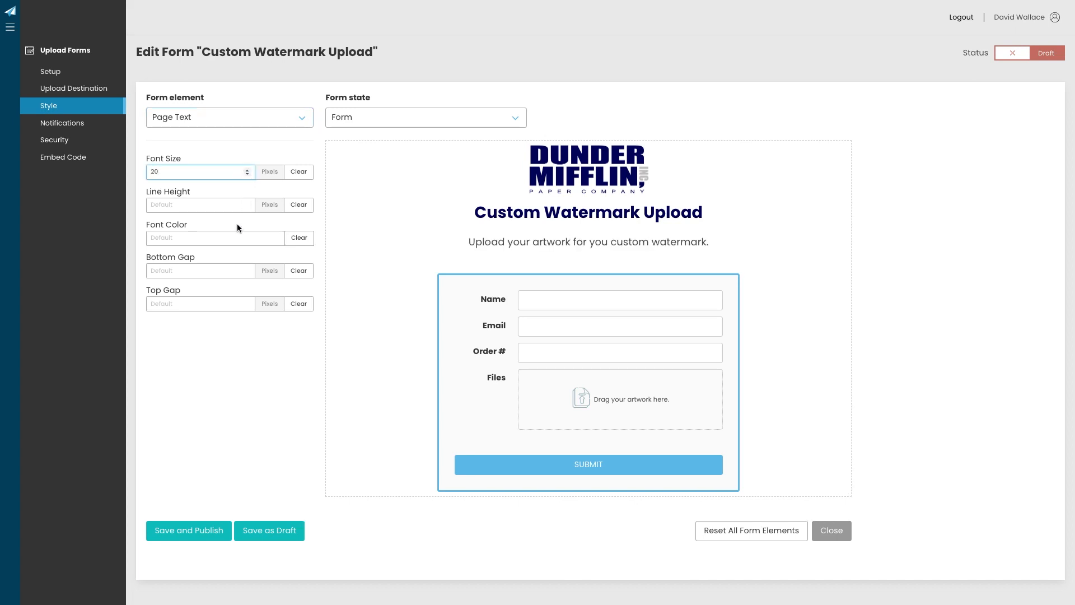
pyautogui.click(213, 239)
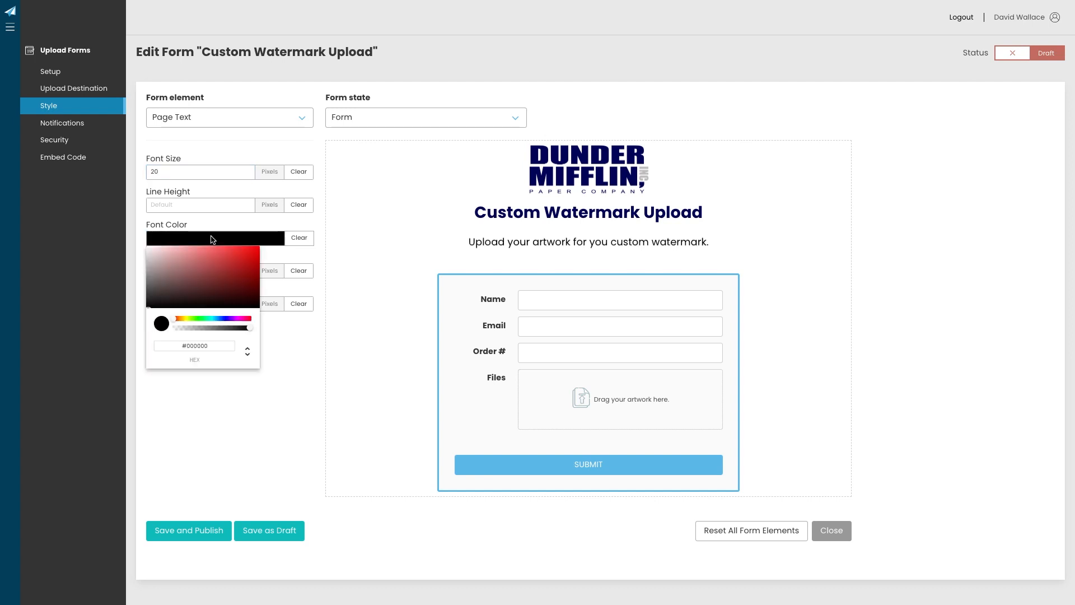
pyautogui.doubleClick(195, 346)
pyautogui.write('333333')
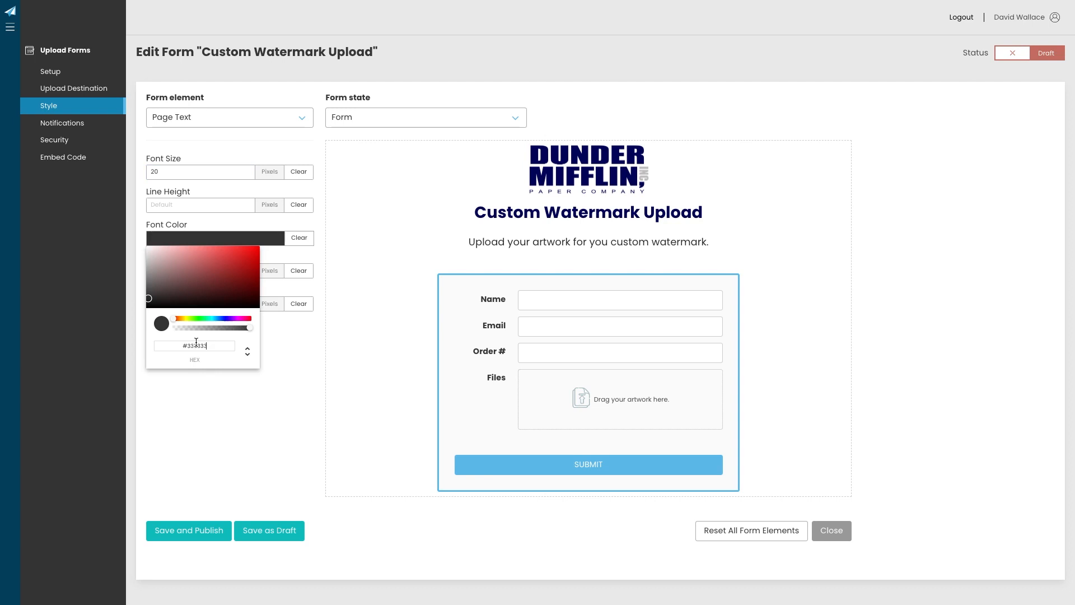
pyautogui.click(288, 345)
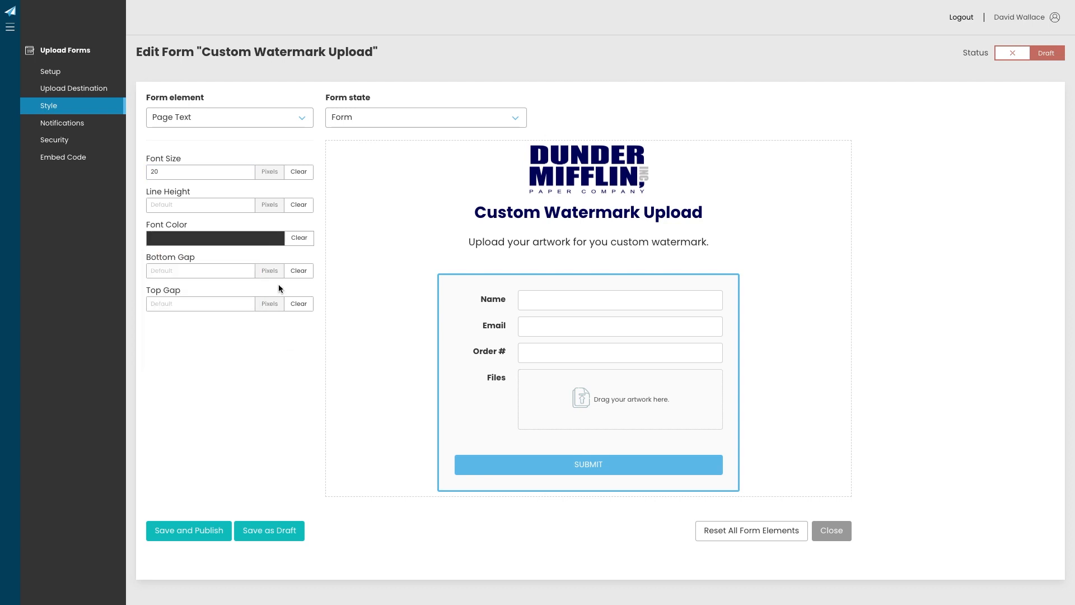
# Set the border radius of the Form element to 0 pixels for square corners
pyautogui.click(300, 123)
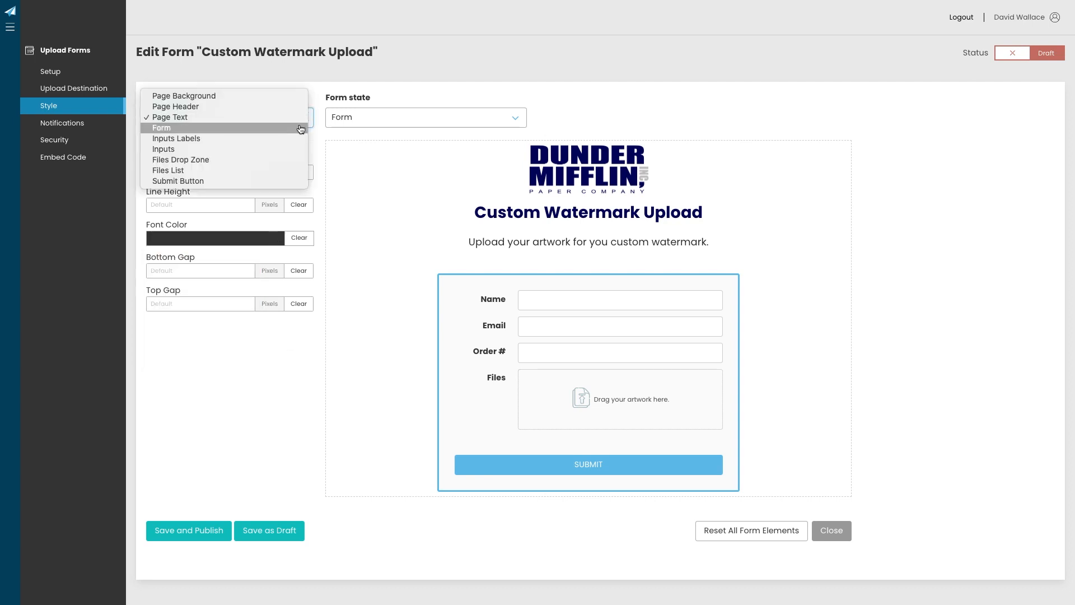
pyautogui.click(301, 128)
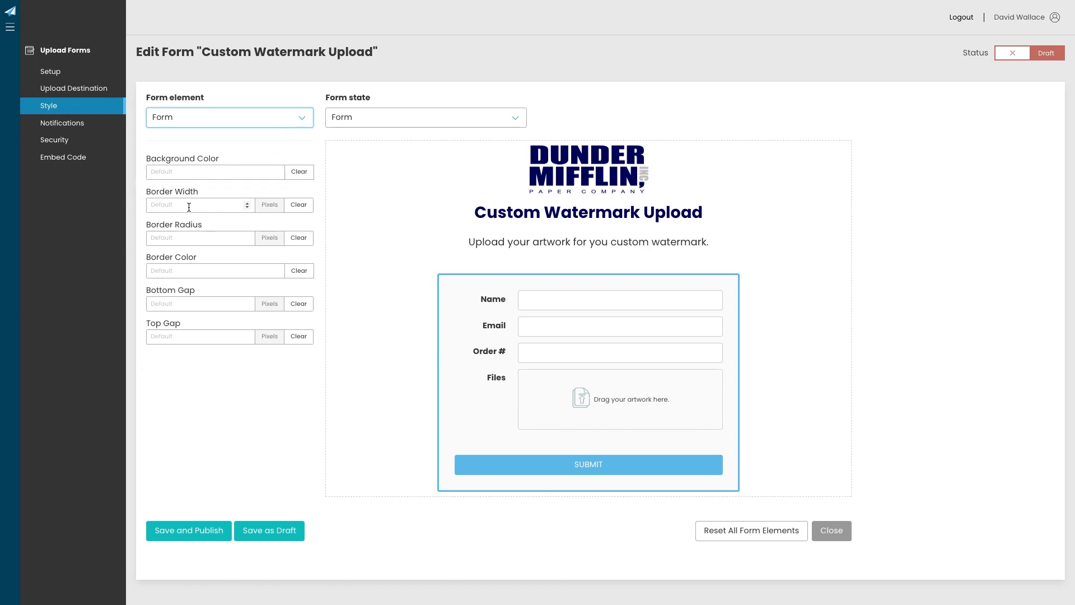
pyautogui.click(220, 238)
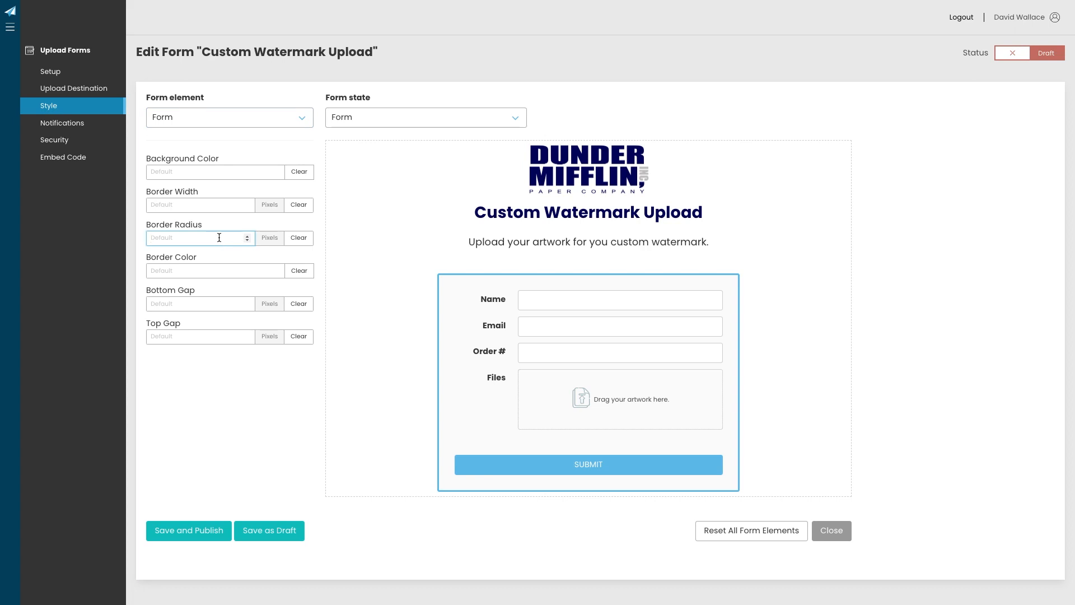
pyautogui.write('0')
pyautogui.moveTo(190, 237); pyautogui.dragTo(145, 236)
pyautogui.write('20')
pyautogui.moveTo(158, 237); pyautogui.dragTo(142, 233)
pyautogui.write('250')
# Set the Form element's border color to dark navy #010157
pyautogui.click(184, 272)
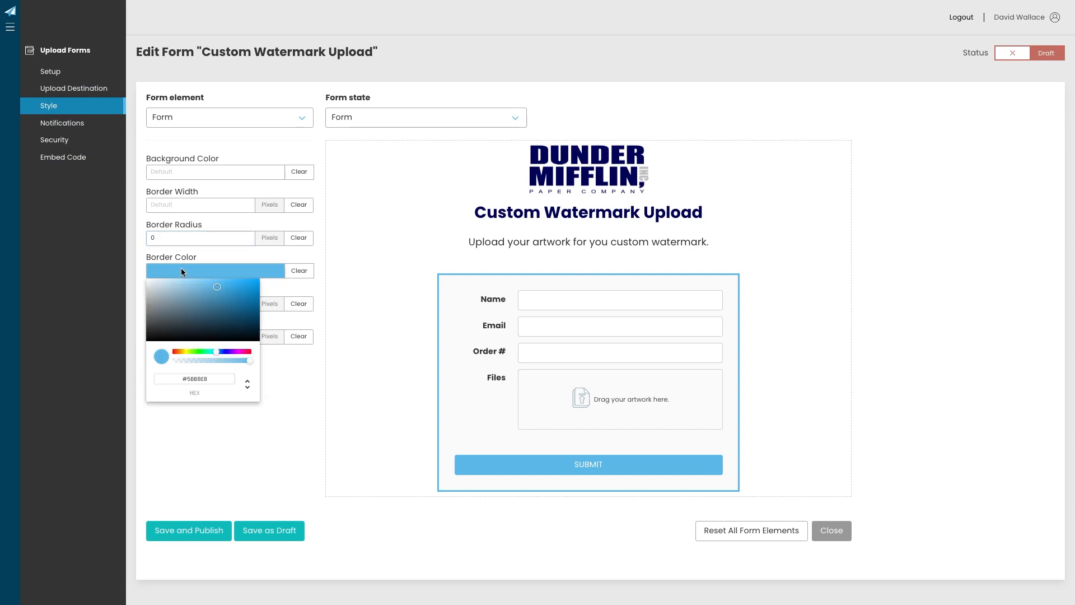
pyautogui.doubleClick(204, 379)
pyautogui.write('010157')
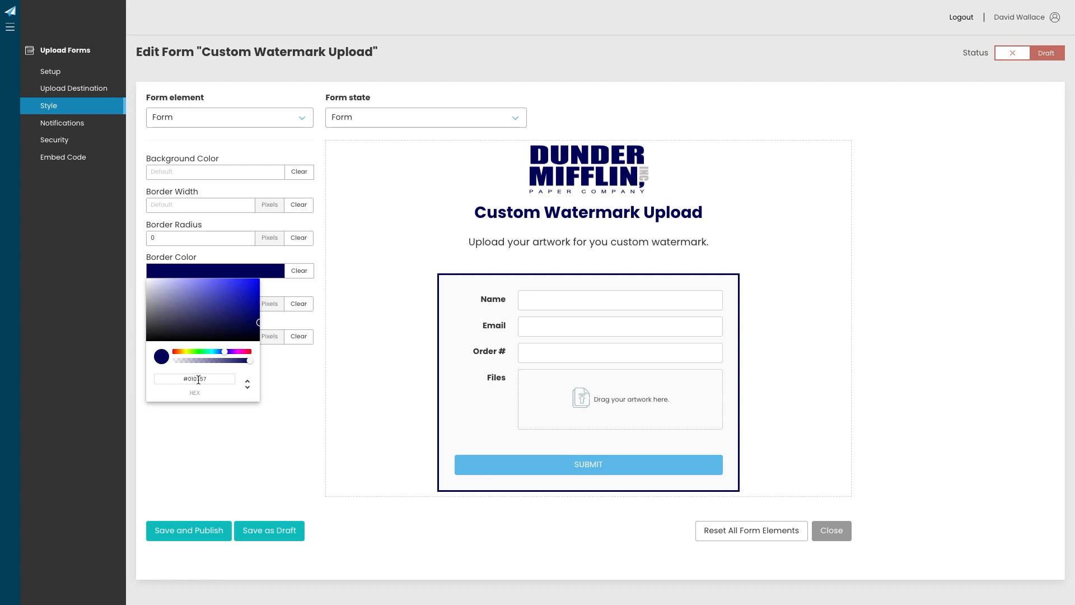
# Try several blue shades for the Form element's border color and settle on a bright, saturated blue
pyautogui.moveTo(224, 352); pyautogui.dragTo(221, 354)
pyautogui.click(255, 297)
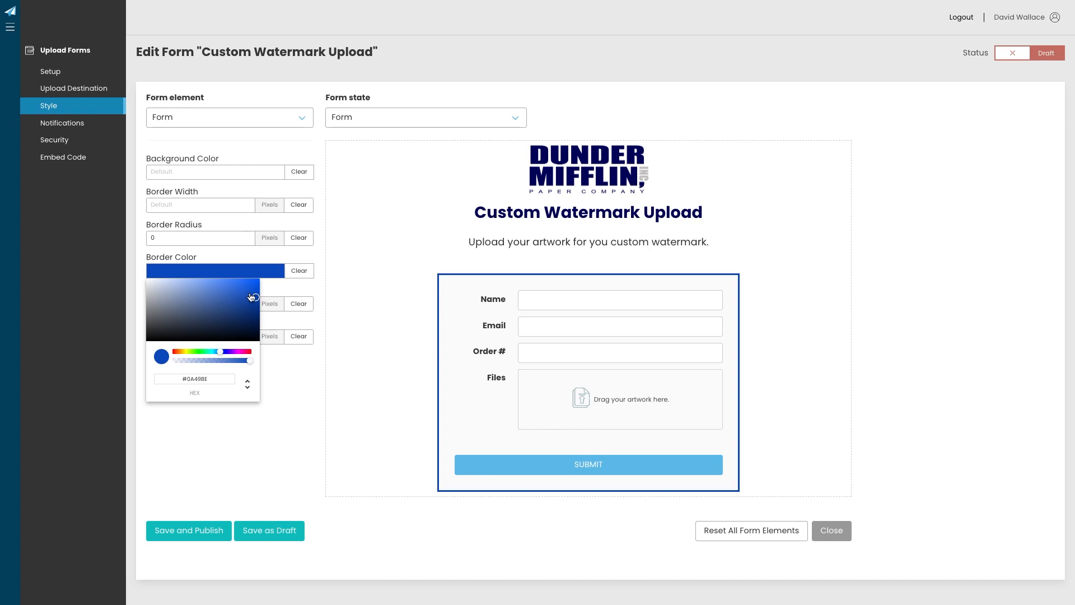
pyautogui.click(252, 296)
pyautogui.click(235, 289)
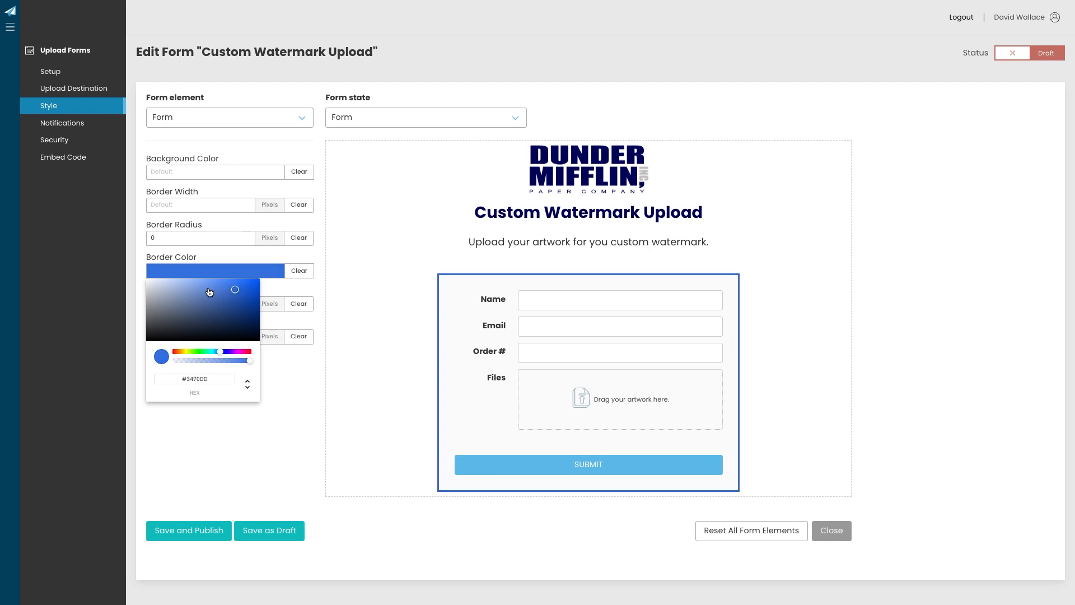
pyautogui.click(176, 297)
pyautogui.click(166, 323)
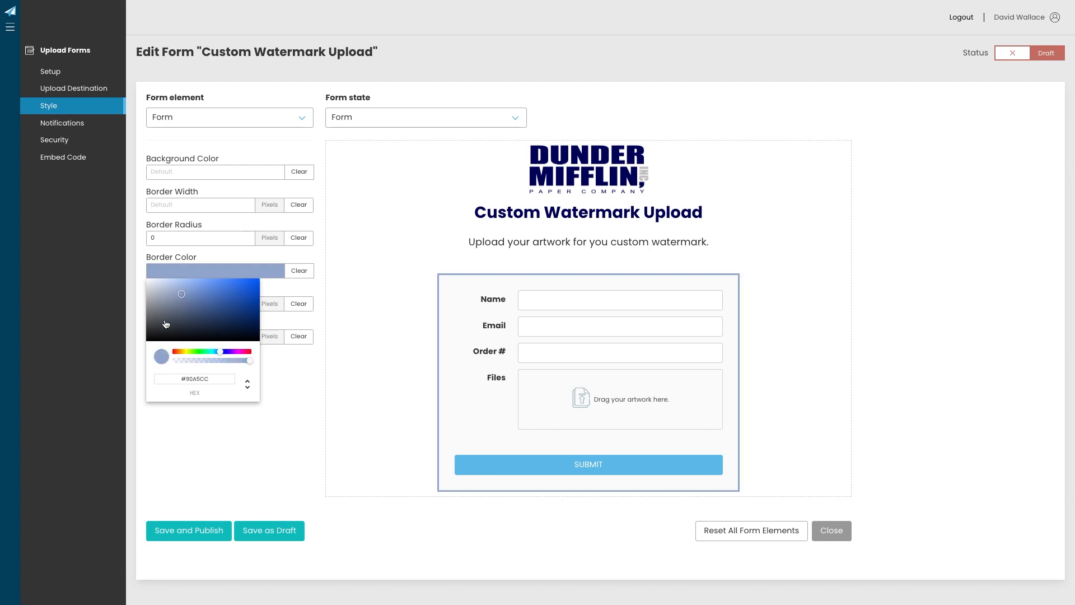
pyautogui.click(234, 286)
pyautogui.click(244, 285)
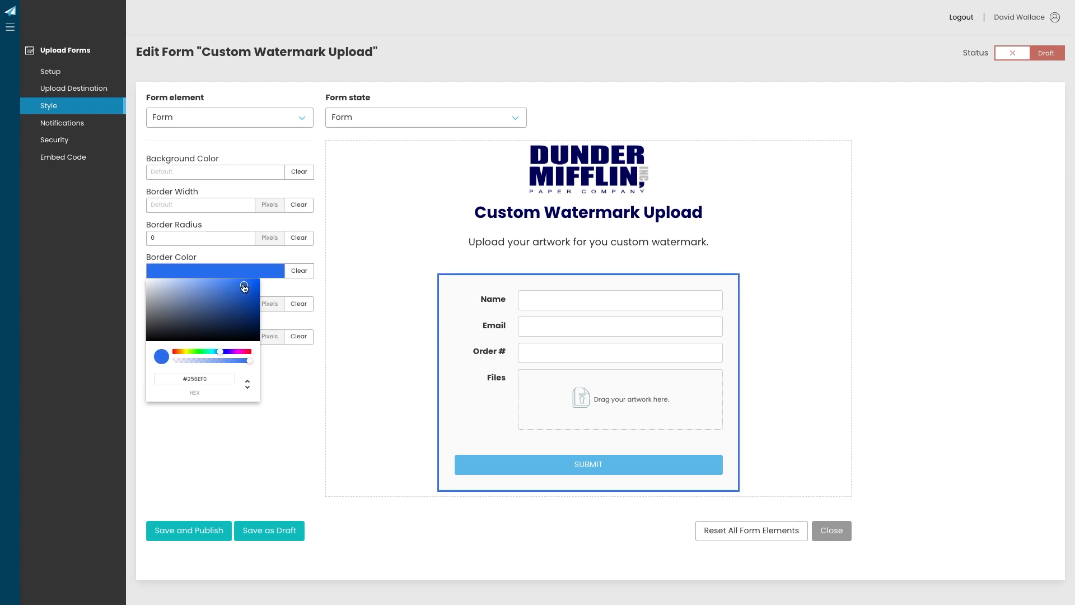
pyautogui.click(251, 289)
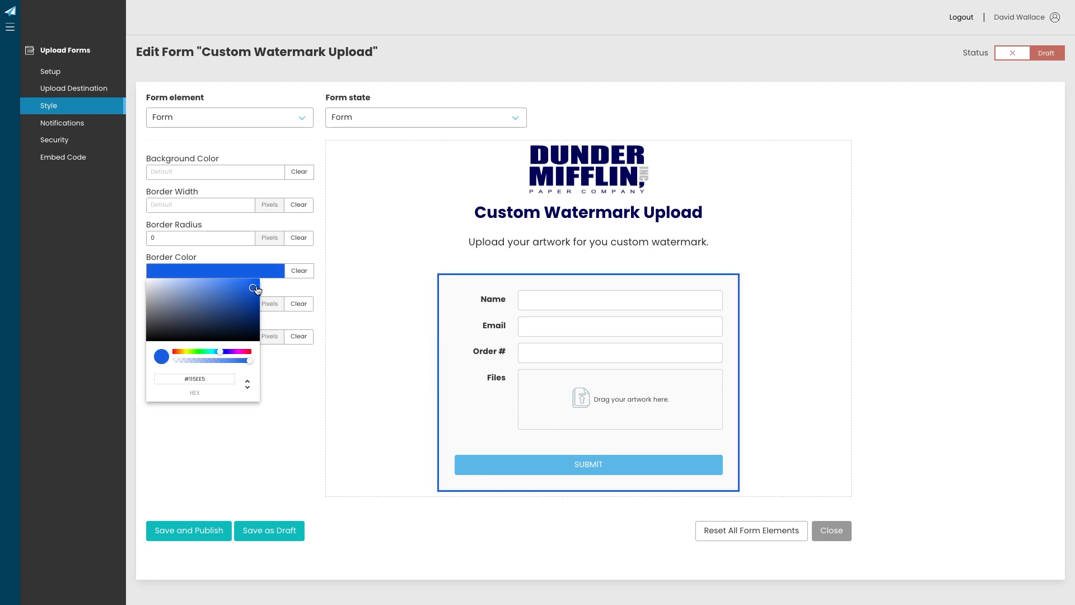
pyautogui.click(256, 290)
pyautogui.click(293, 429)
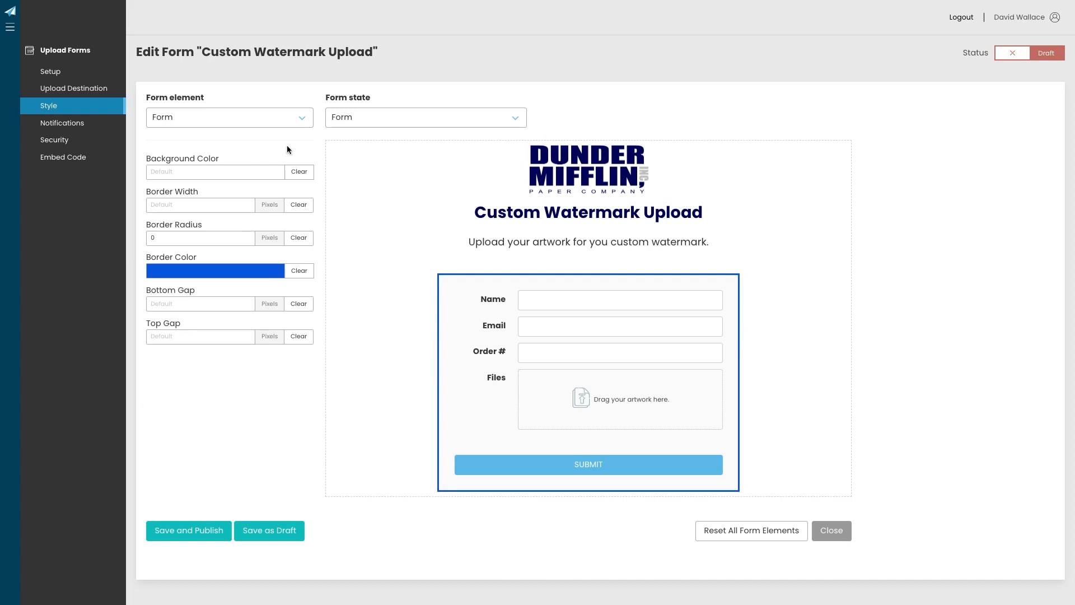
# Try the New line position for the input labels, then restore Same line with input
pyautogui.click(270, 119)
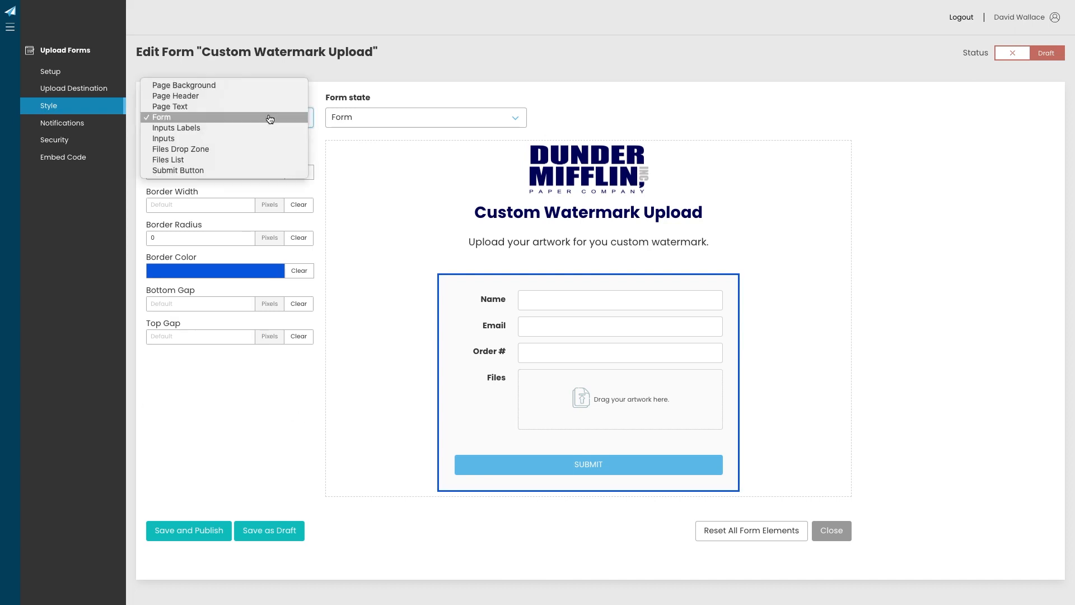
pyautogui.click(264, 128)
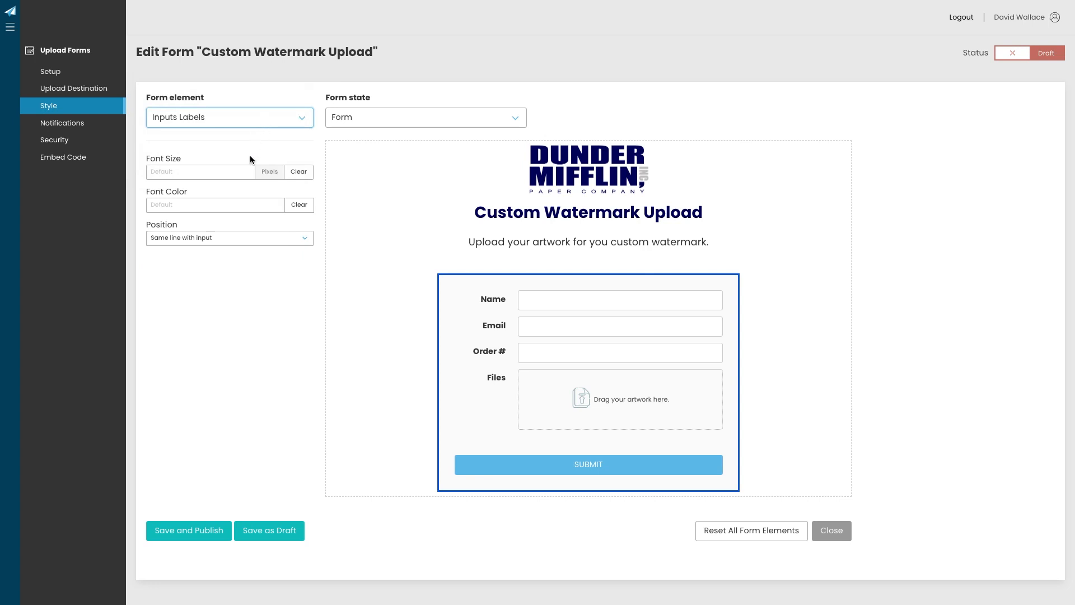
pyautogui.click(218, 238)
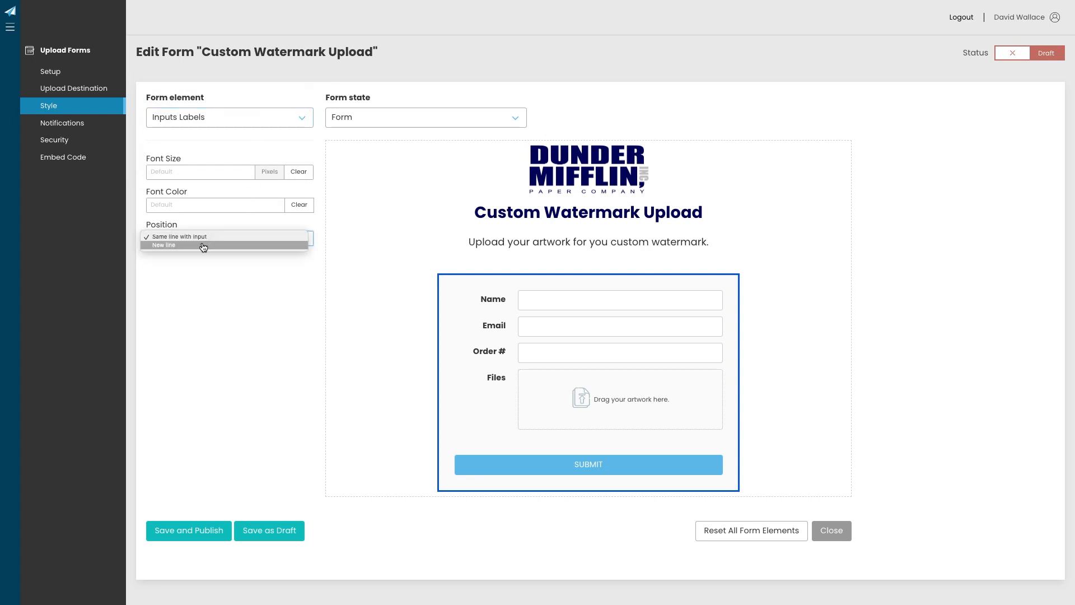
pyautogui.click(202, 246)
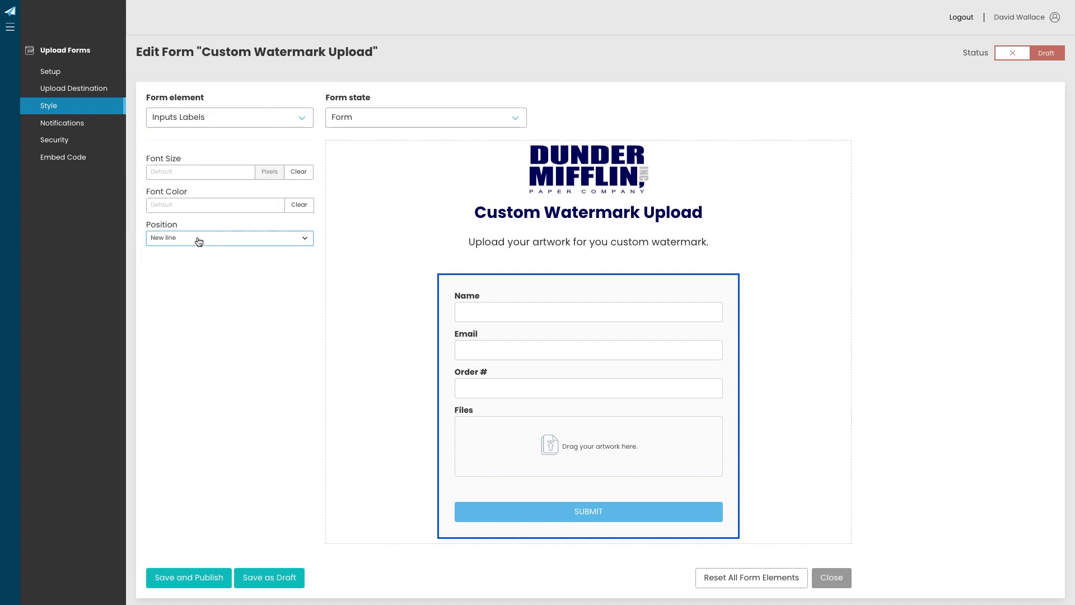
pyautogui.click(198, 242)
pyautogui.click(201, 233)
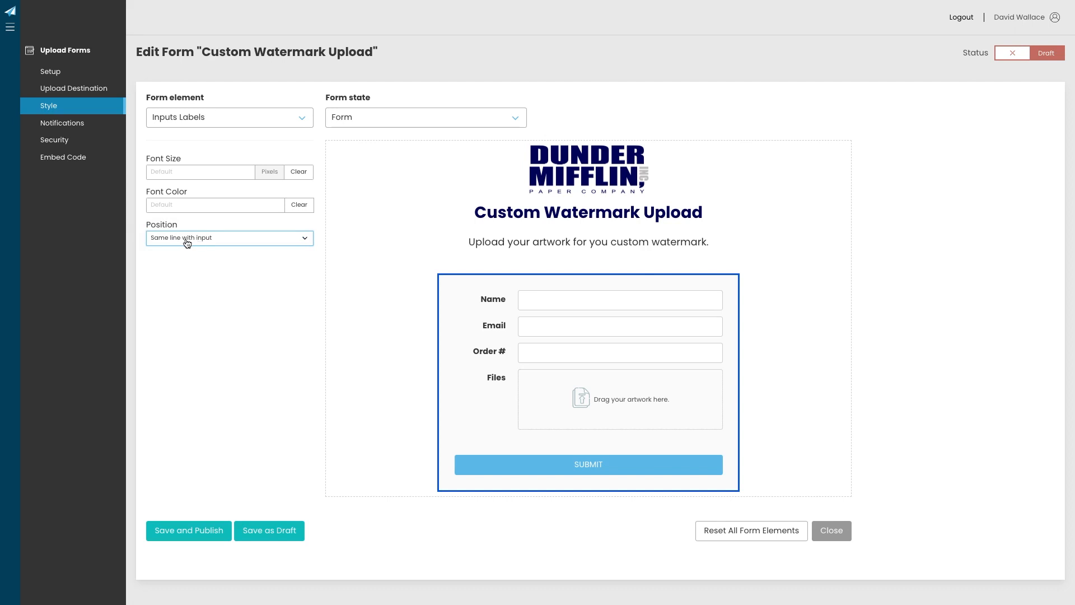
pyautogui.click(187, 241)
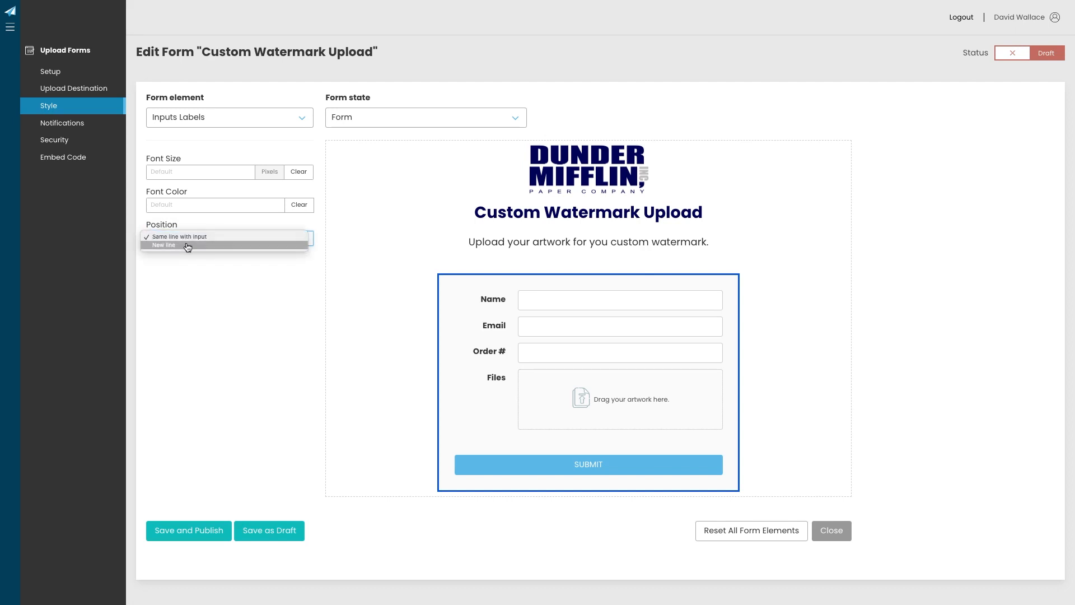
pyautogui.click(188, 245)
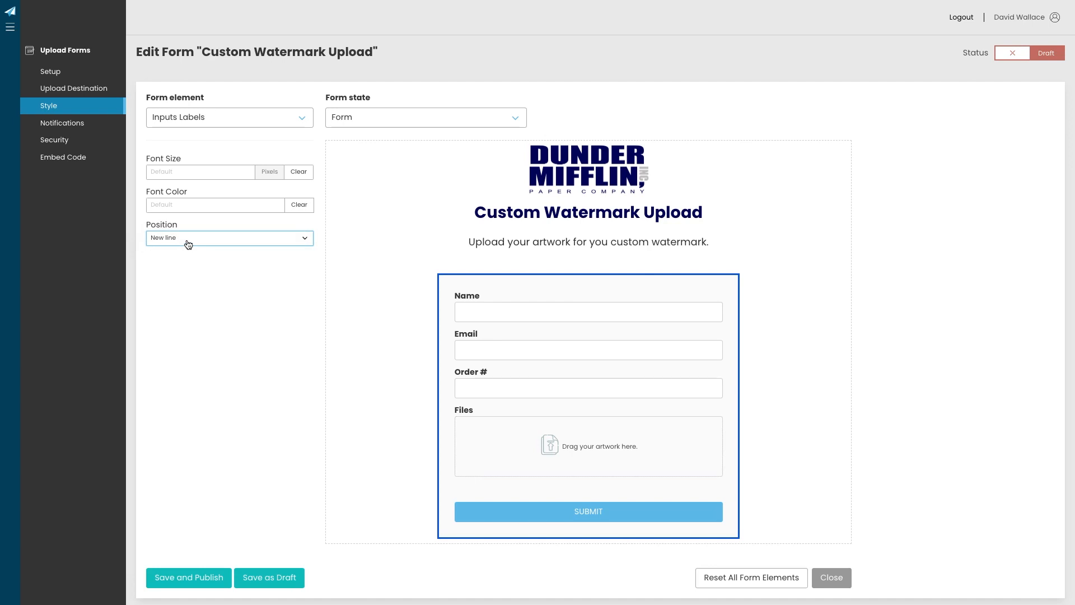
pyautogui.click(188, 244)
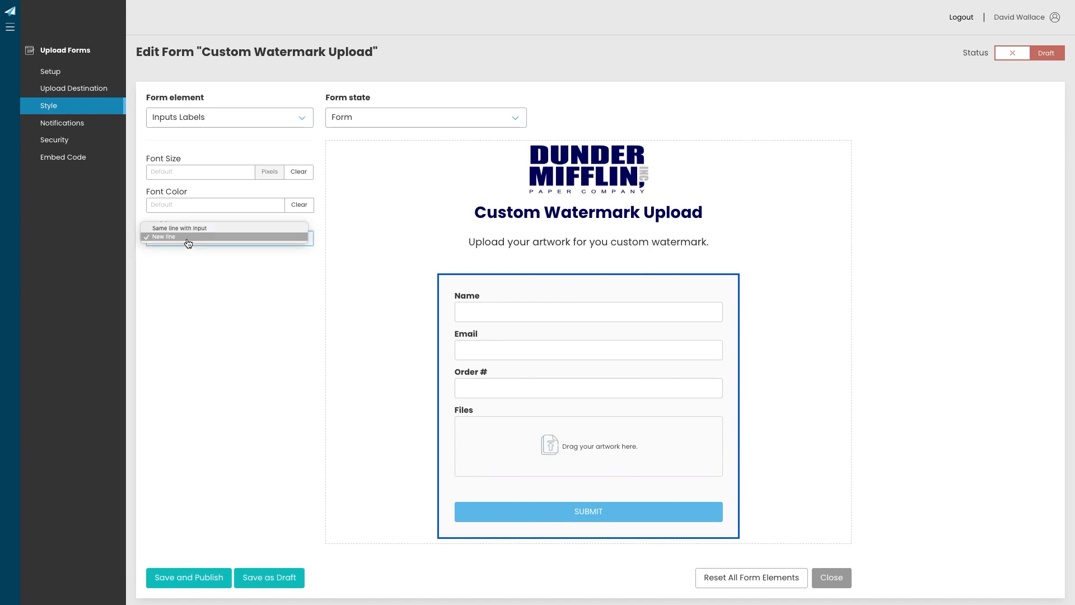
pyautogui.click(183, 230)
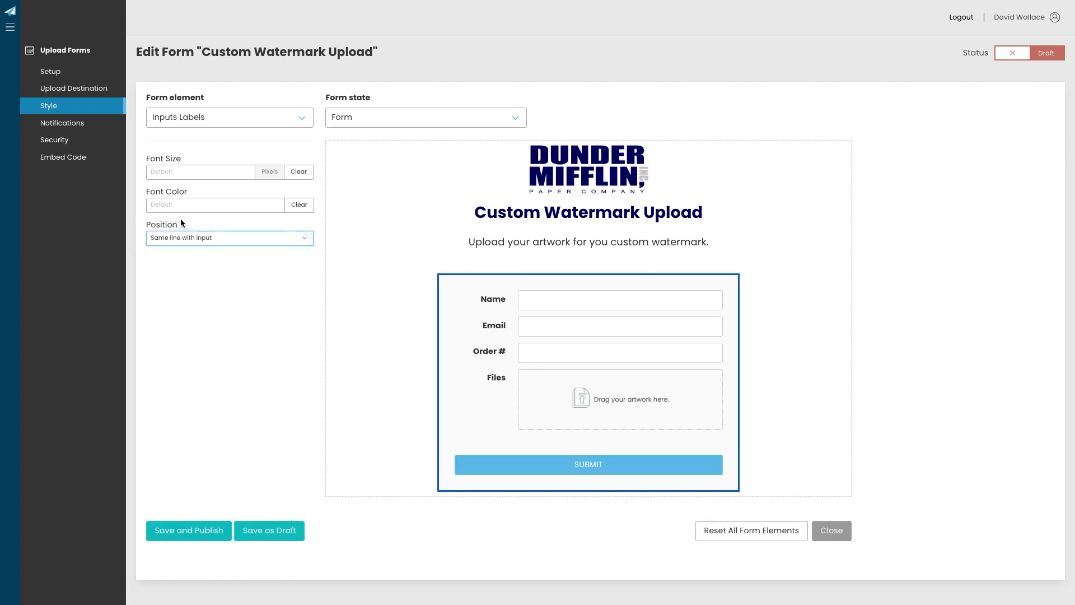
# Set both the border width and the border radius of the Inputs element to 0 pixels
pyautogui.click(226, 124)
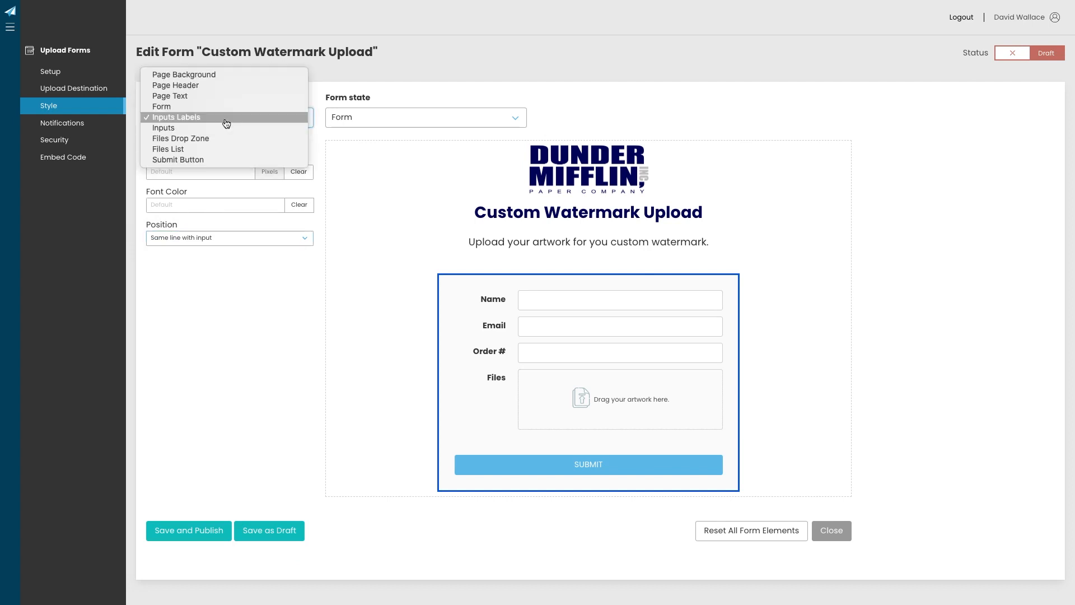
pyautogui.click(219, 126)
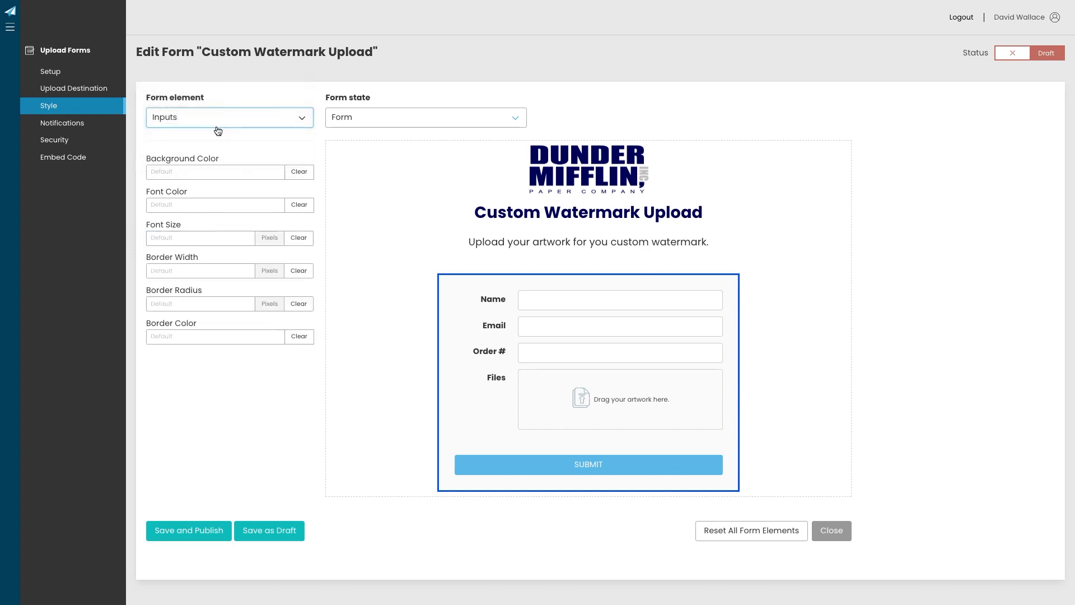
pyautogui.click(174, 271)
pyautogui.write('0')
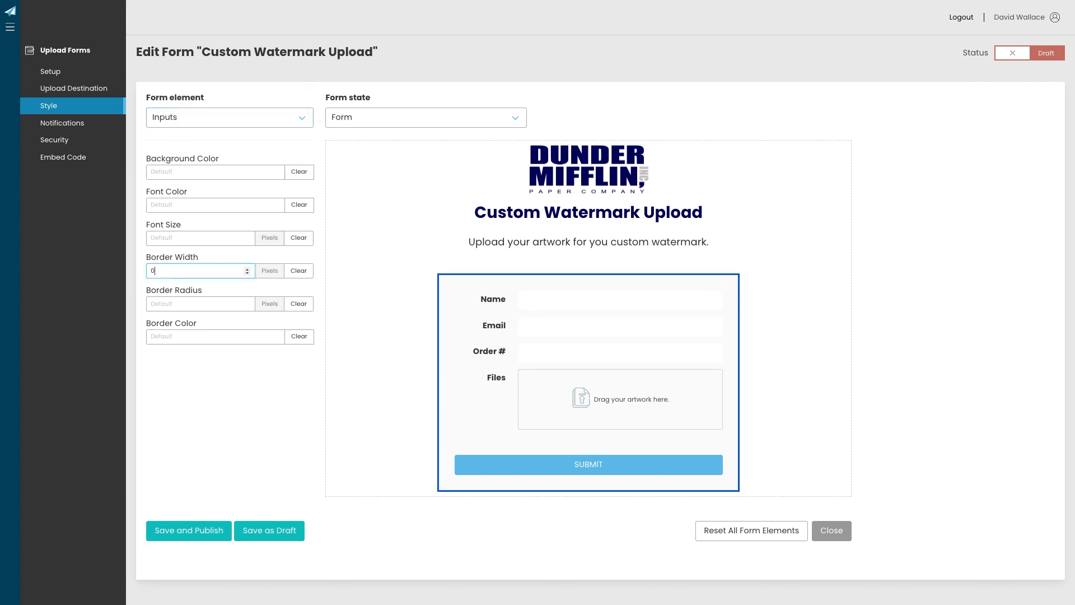
pyautogui.click(182, 302)
pyautogui.write('0')
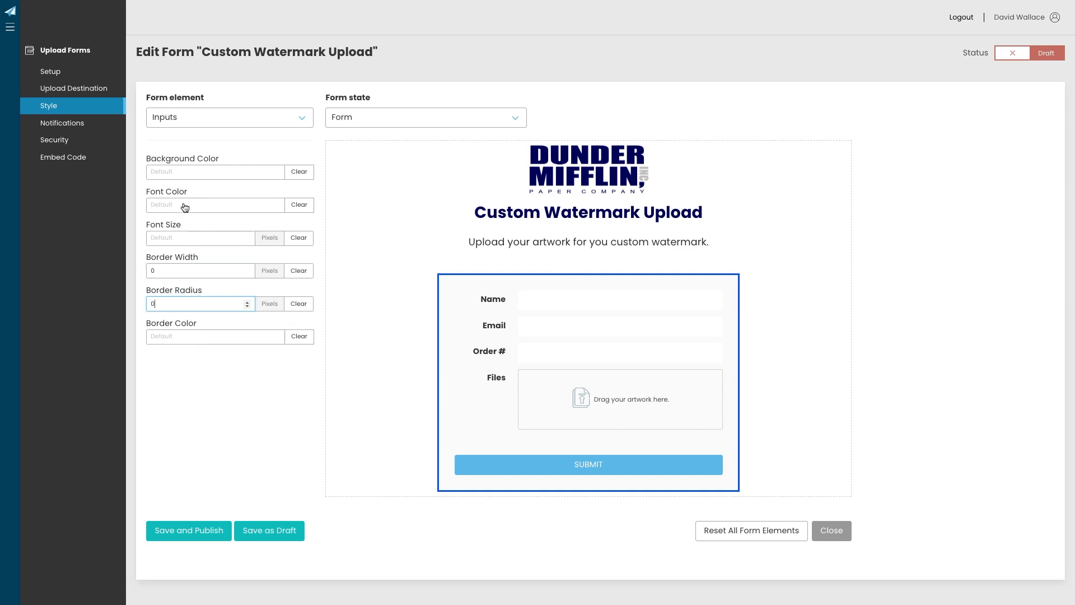
# Set the background color of the Inputs element to light gray #E5E5E5
pyautogui.click(180, 173)
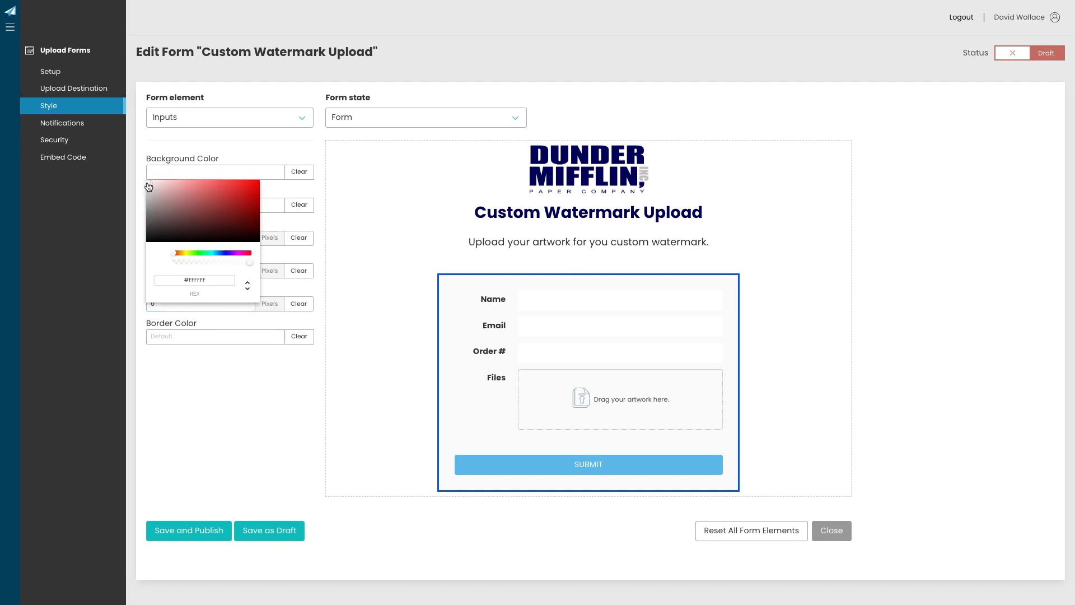
pyautogui.moveTo(148, 187); pyautogui.dragTo(147, 191)
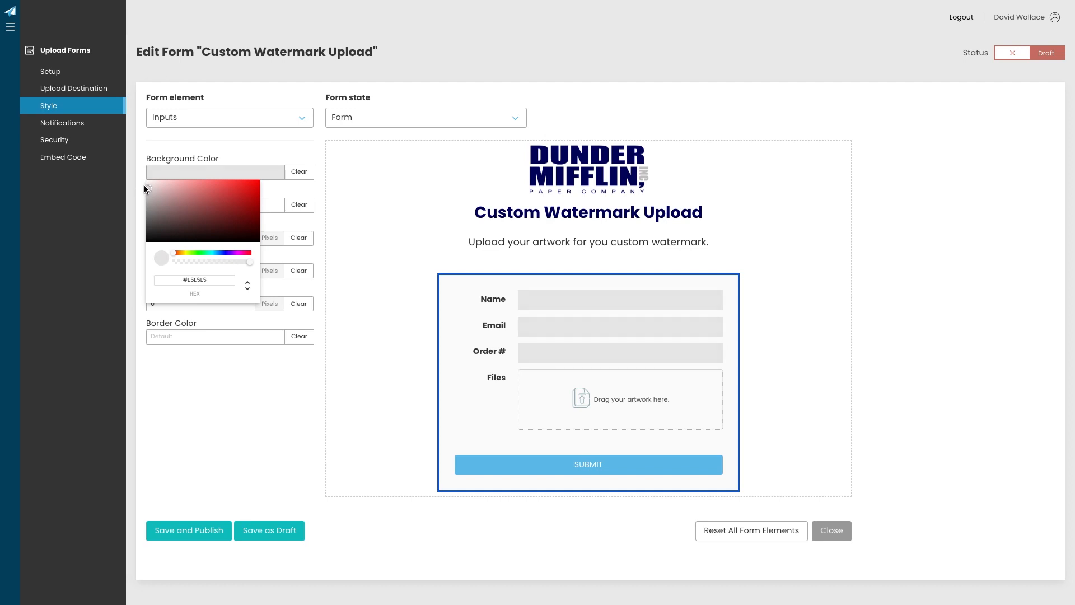
pyautogui.click(216, 143)
# Set both the border radius and the border width of the Files Drop Zone to 0 pixels
pyautogui.click(211, 120)
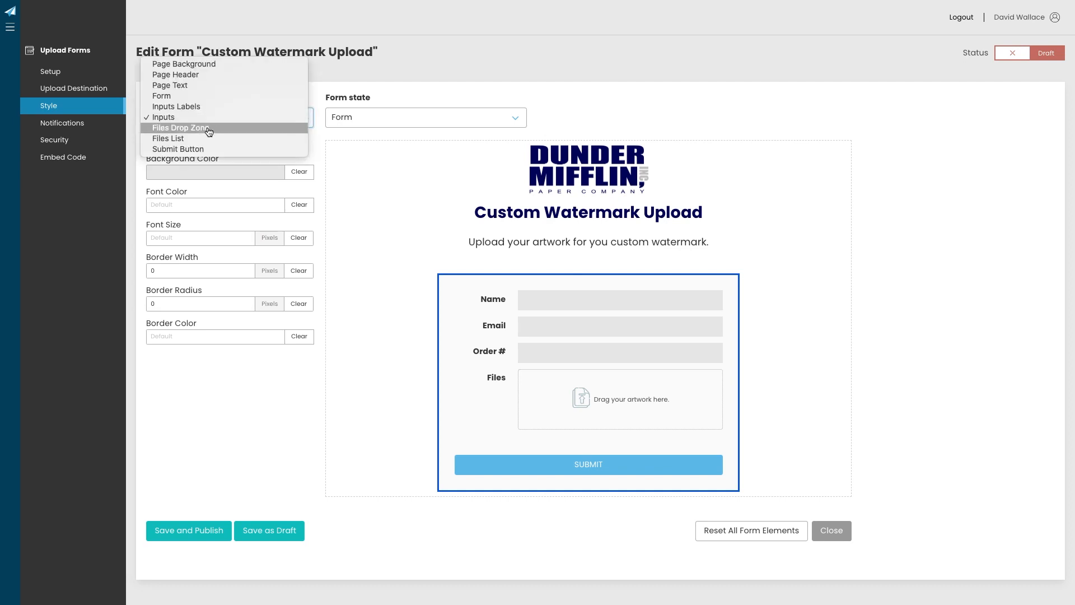
pyautogui.click(208, 129)
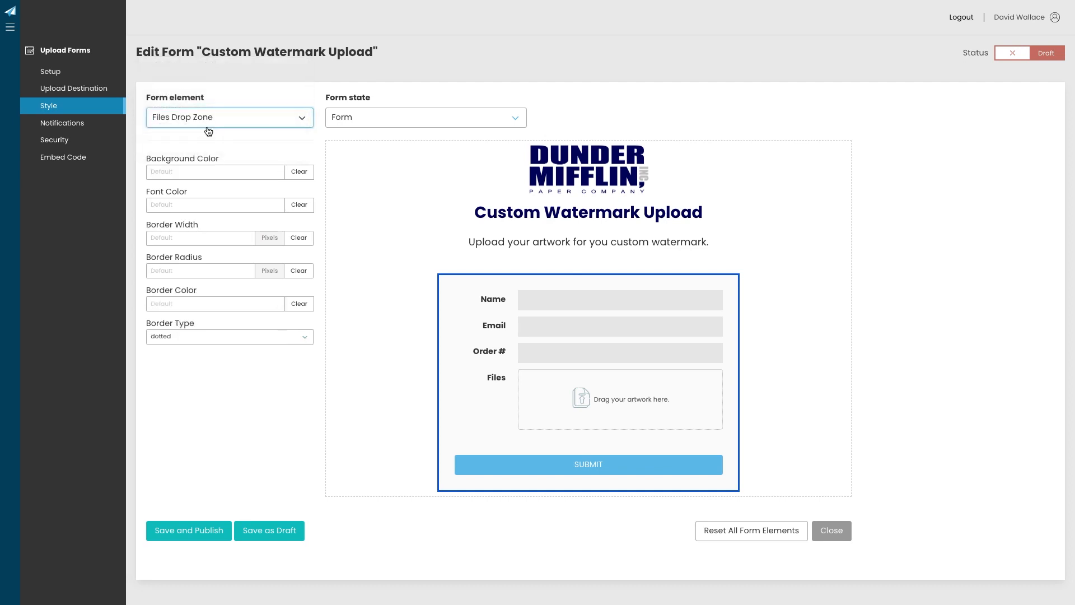
pyautogui.click(176, 270)
pyautogui.write('0')
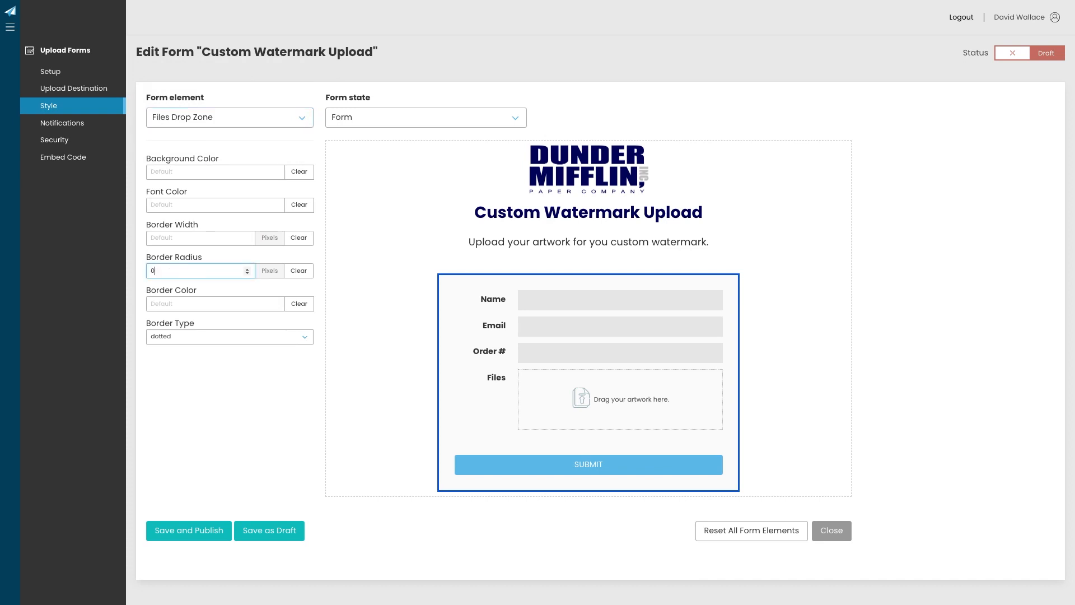
pyautogui.click(195, 239)
pyautogui.write('0')
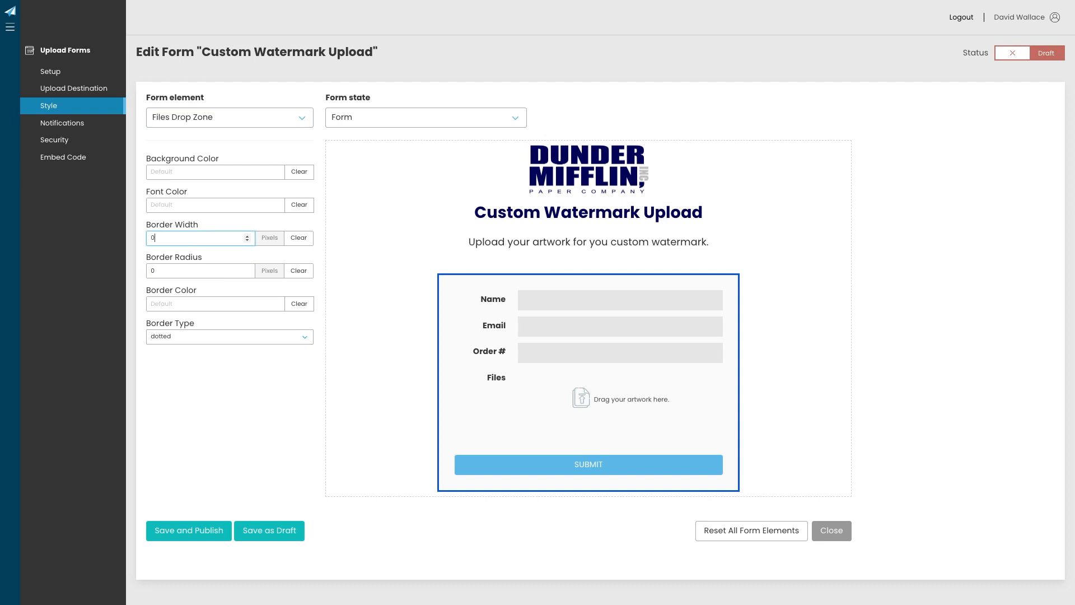
# Set the background color of the Files Drop Zone to light gray #E5E5E5
pyautogui.click(178, 170)
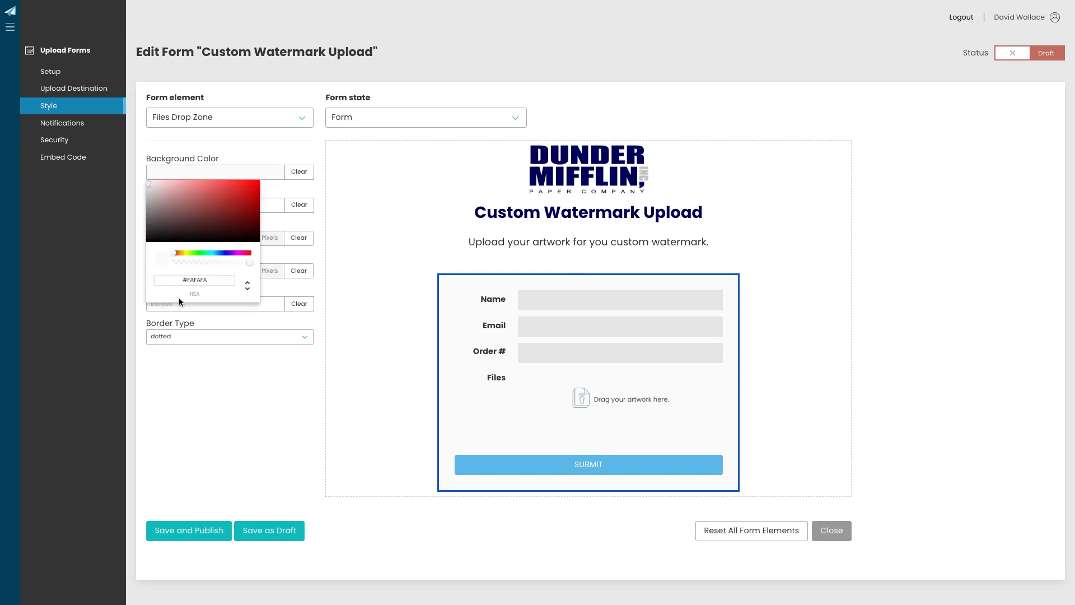
pyautogui.doubleClick(196, 278)
pyautogui.write('E5E5E5')
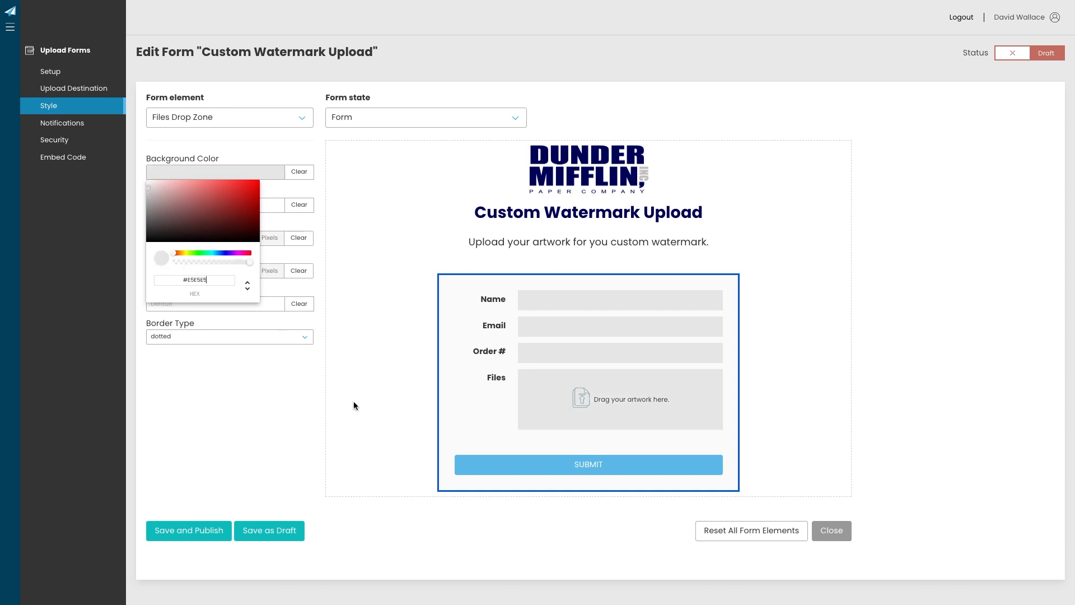
pyautogui.click(279, 408)
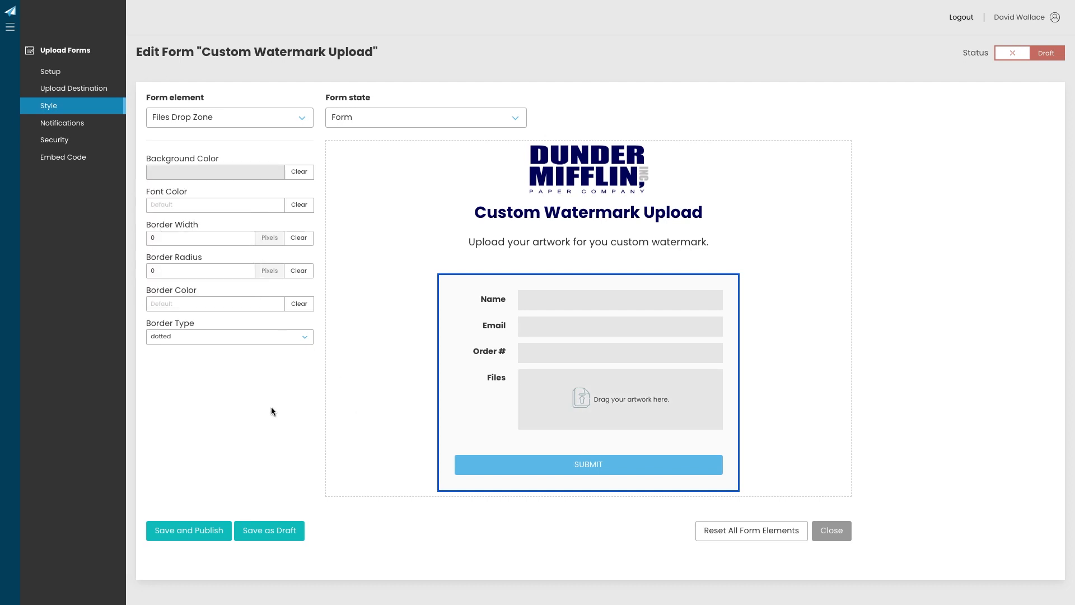
# Set the background color of the Submit Button element to dark navy #010257
pyautogui.click(247, 119)
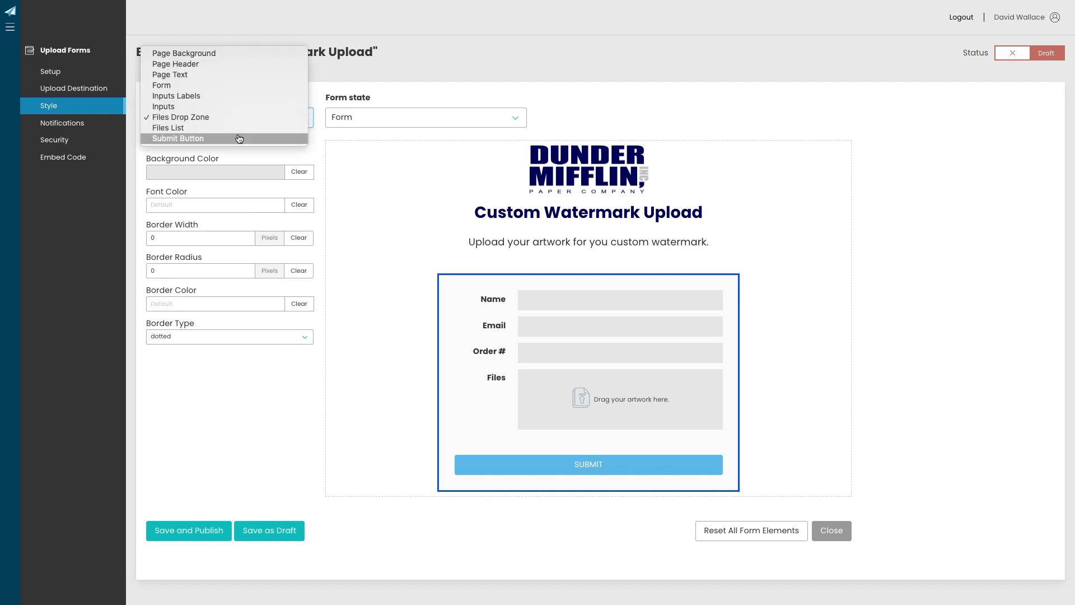
pyautogui.click(233, 138)
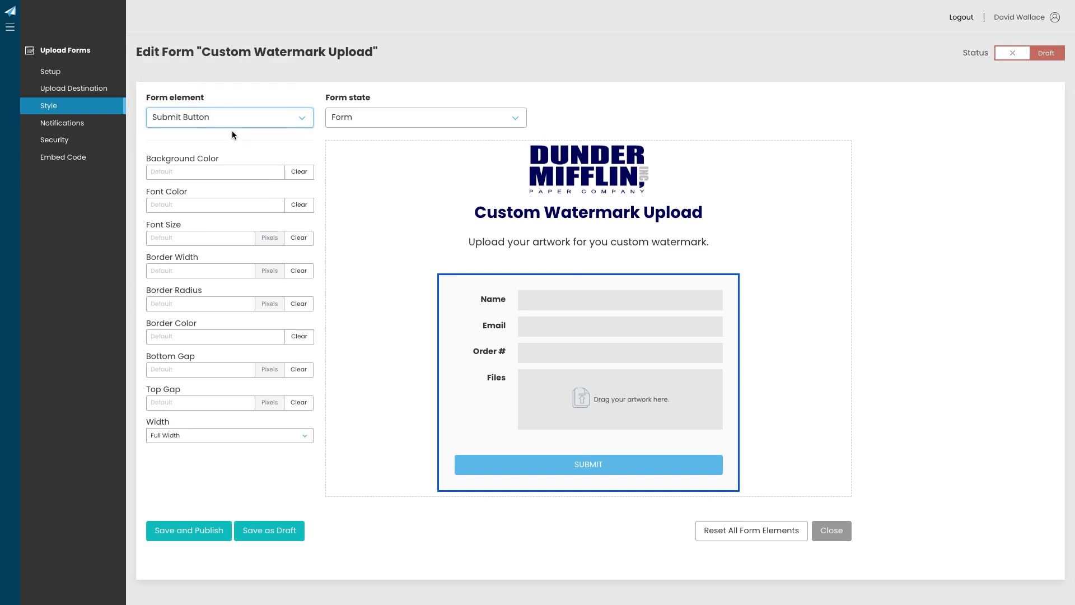
pyautogui.click(202, 176)
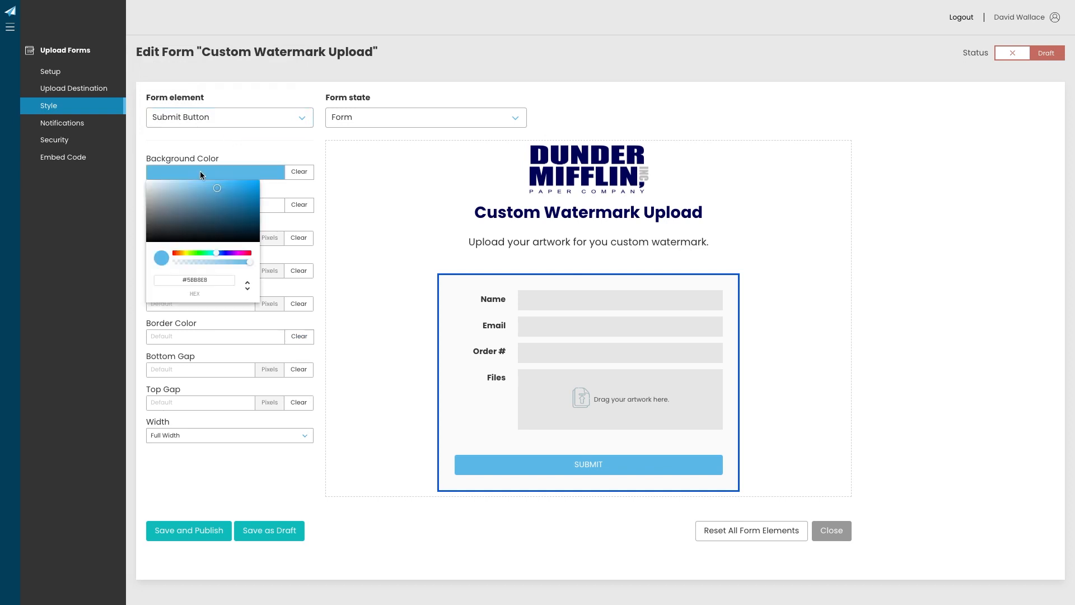
pyautogui.doubleClick(200, 277)
pyautogui.write('010257')
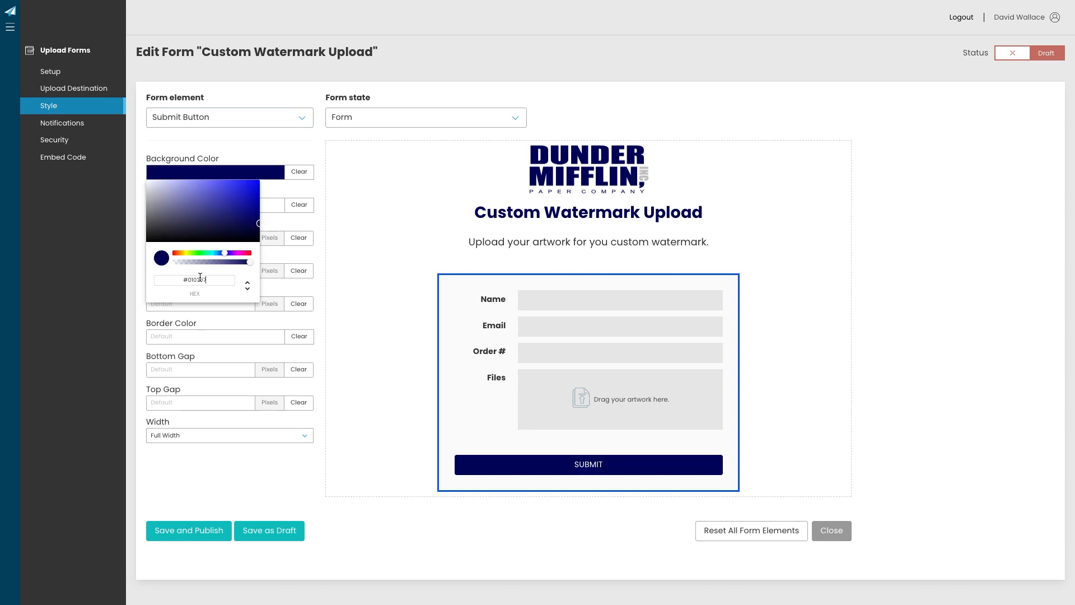
pyautogui.click(329, 247)
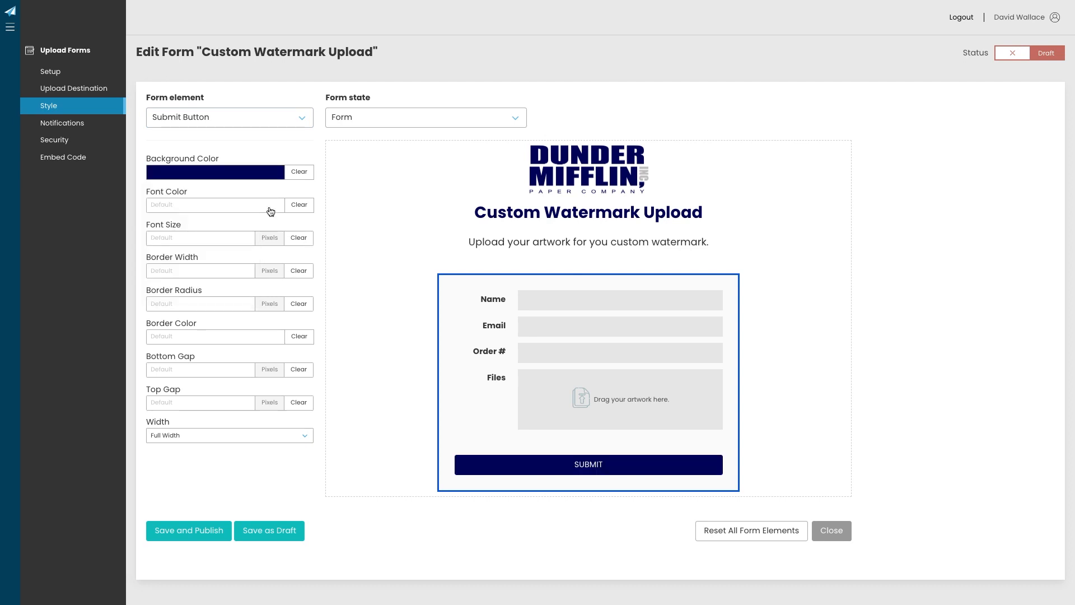
# Set the Submit Button's font size to 20 pixels and its border radius to 0 pixels
pyautogui.click(248, 235)
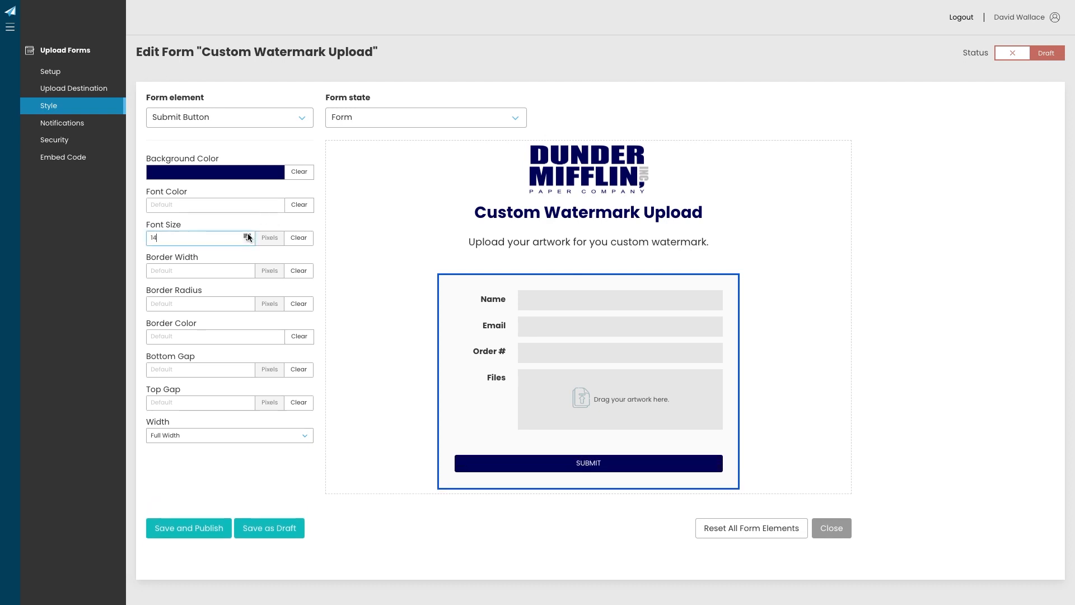
pyautogui.moveTo(248, 235); pyautogui.dragTo(248, 236)
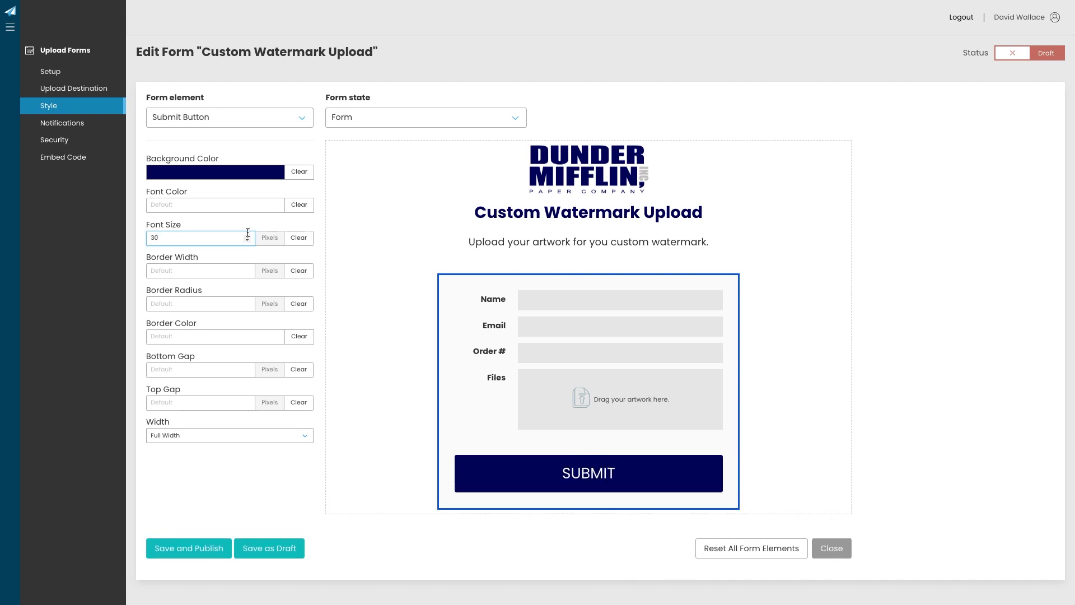
pyautogui.moveTo(249, 241); pyautogui.dragTo(249, 242)
pyautogui.click(247, 241)
pyautogui.click(248, 240)
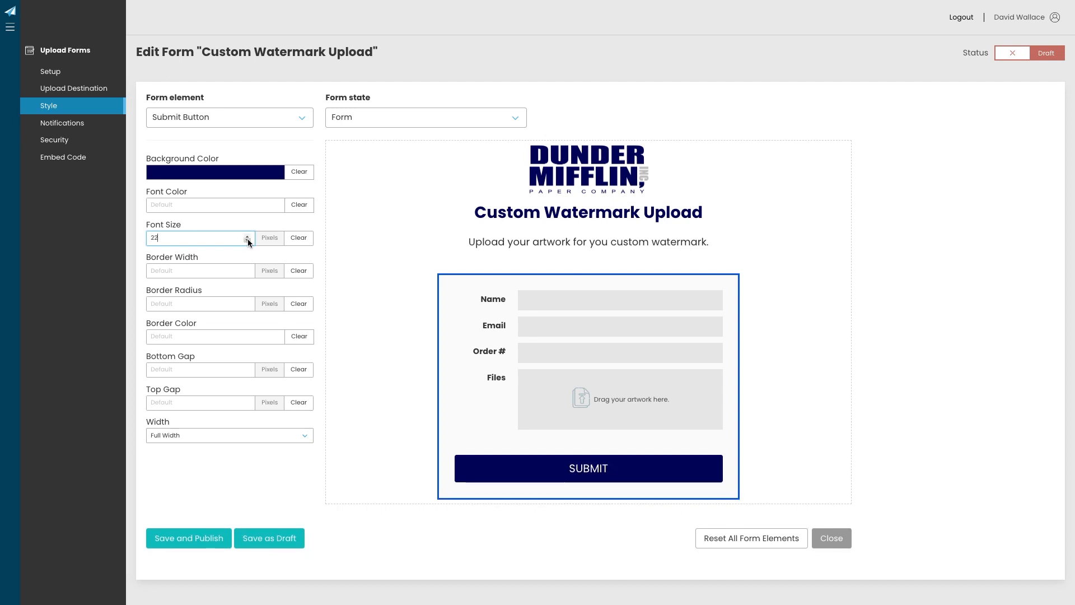
pyautogui.click(248, 240)
pyautogui.click(248, 240)
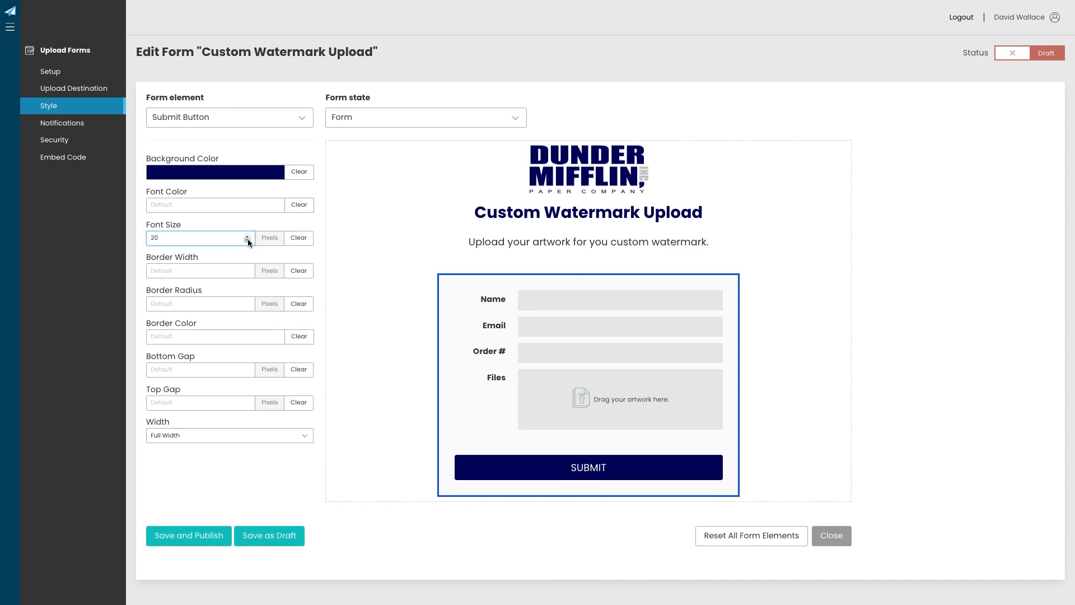
pyautogui.click(212, 306)
pyautogui.write('0')
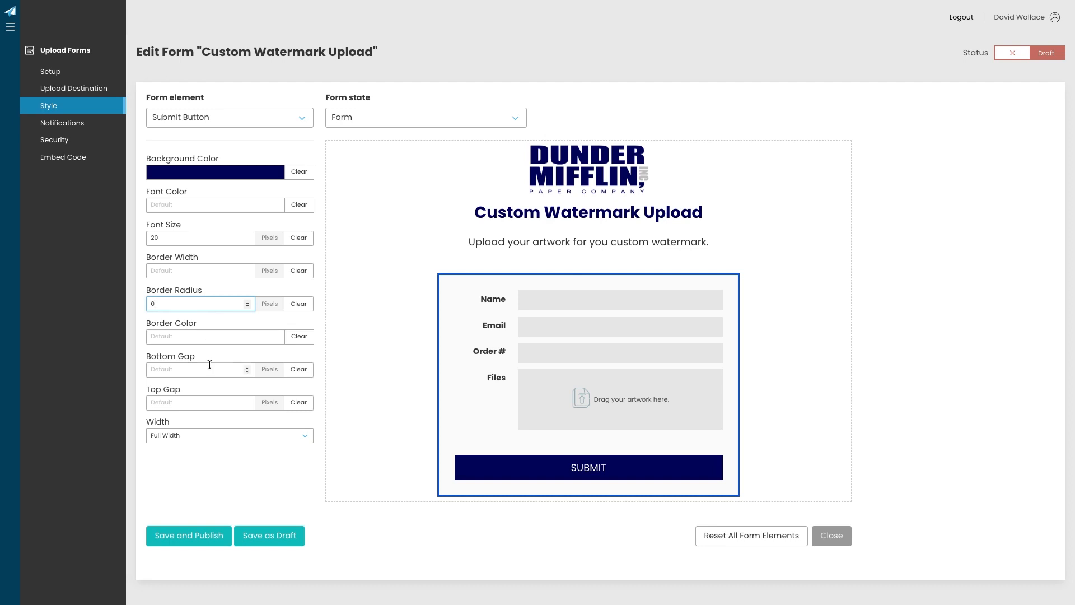
# Try the Compact width and Fixed Widths of 150 and 200 pixels on the Submit Button, then restore Full Width
pyautogui.click(204, 437)
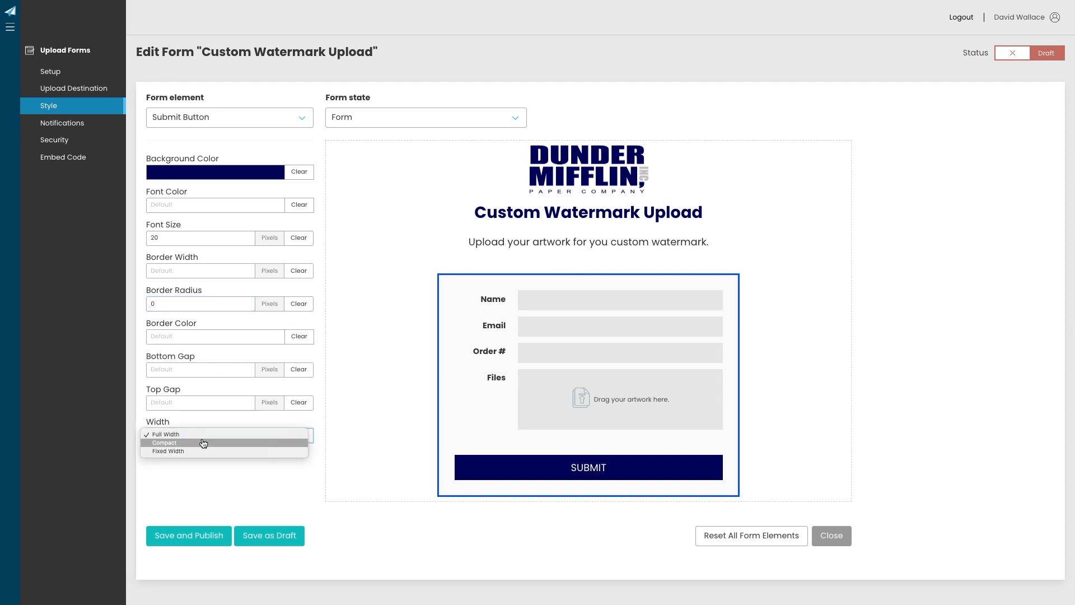
pyautogui.click(203, 443)
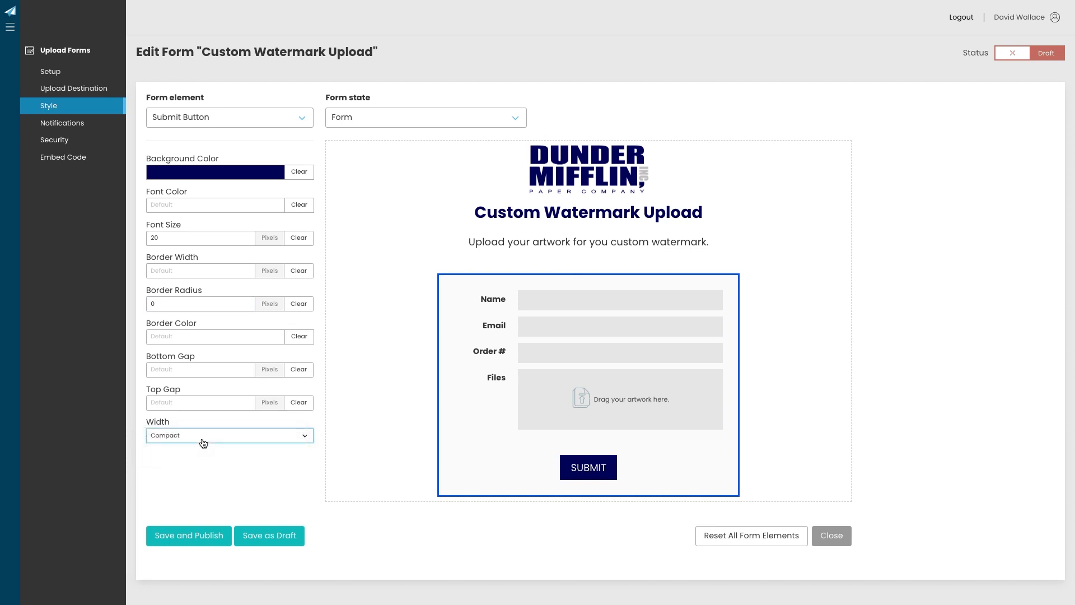
pyautogui.click(202, 436)
pyautogui.click(198, 444)
pyautogui.click(213, 457)
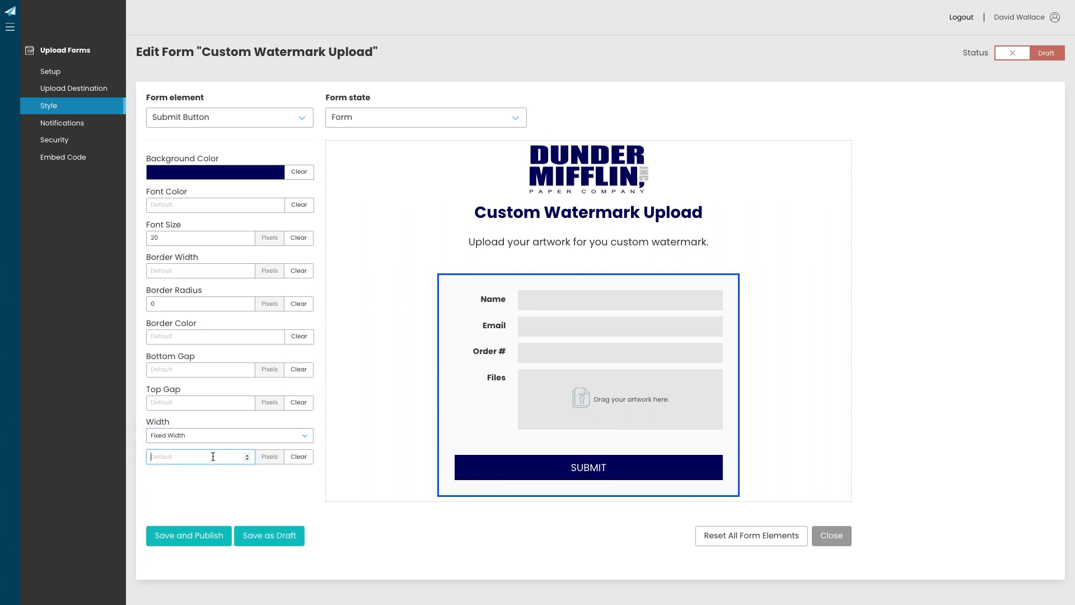
pyautogui.write('150')
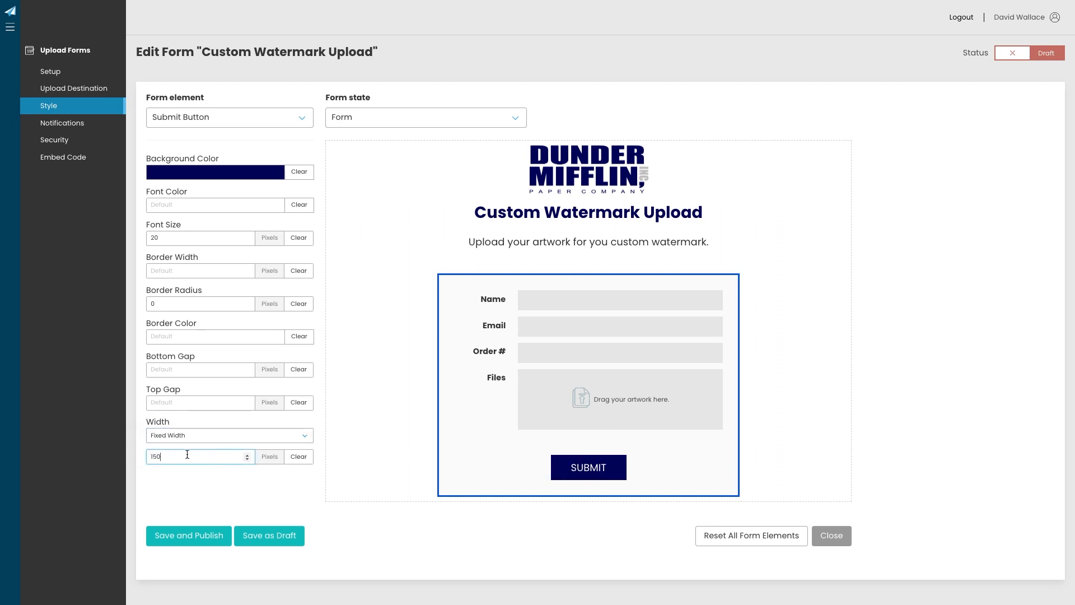
pyautogui.moveTo(187, 454); pyautogui.dragTo(128, 458)
pyautogui.write('200')
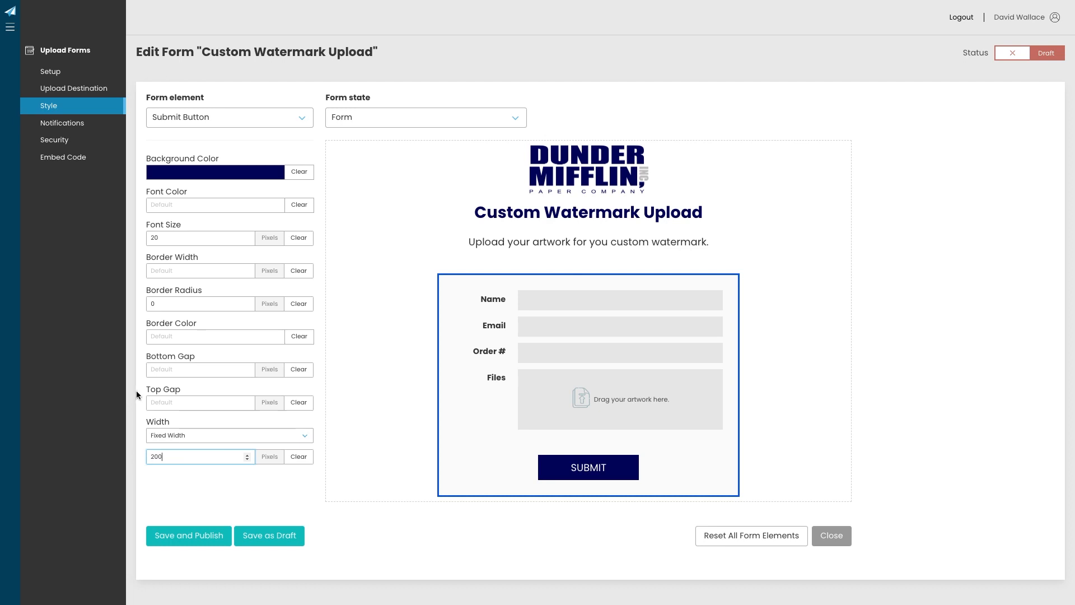
pyautogui.click(177, 441)
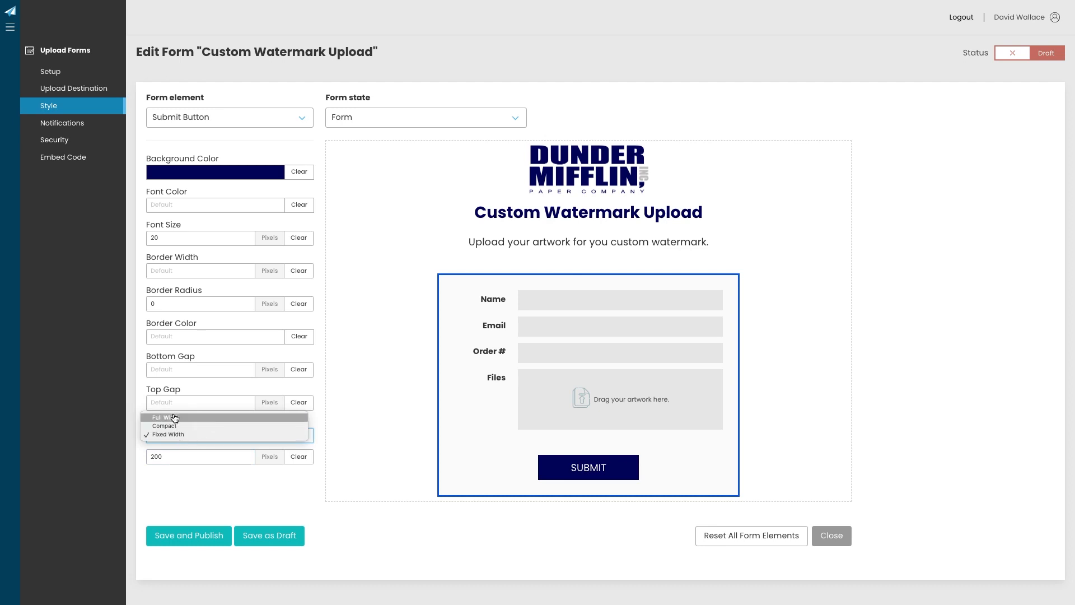
pyautogui.click(173, 419)
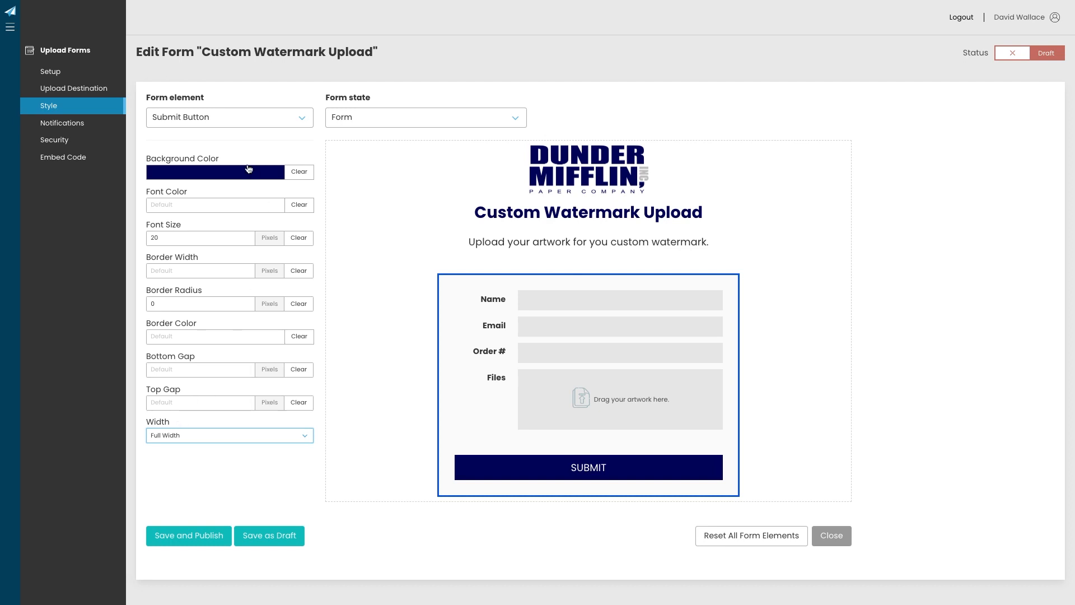
# Set the Page Background color to a very light blue-gray, #EBF1F4
pyautogui.click(217, 125)
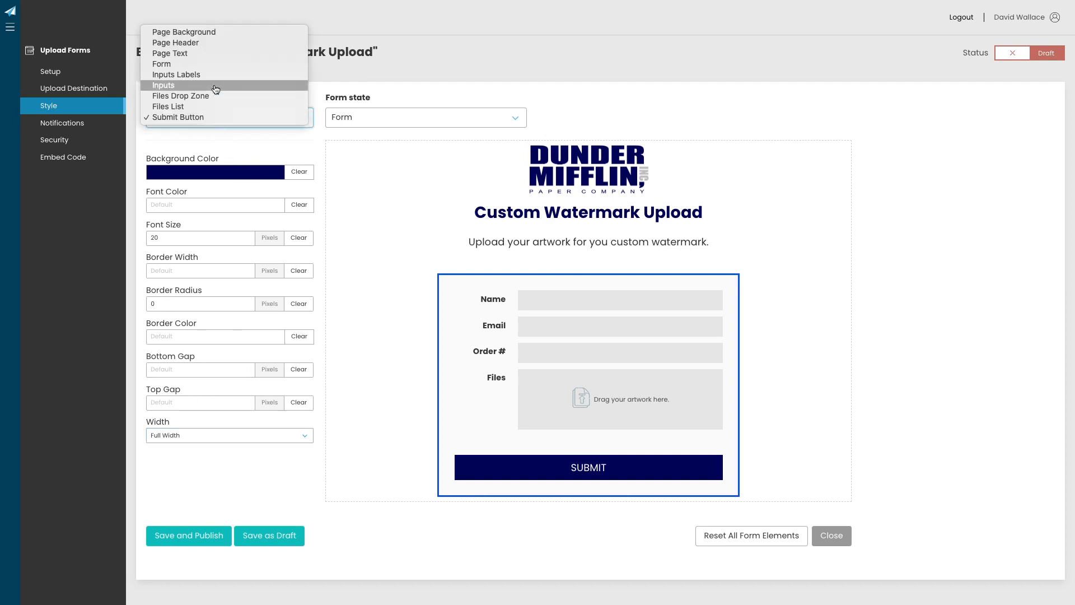
pyautogui.click(210, 32)
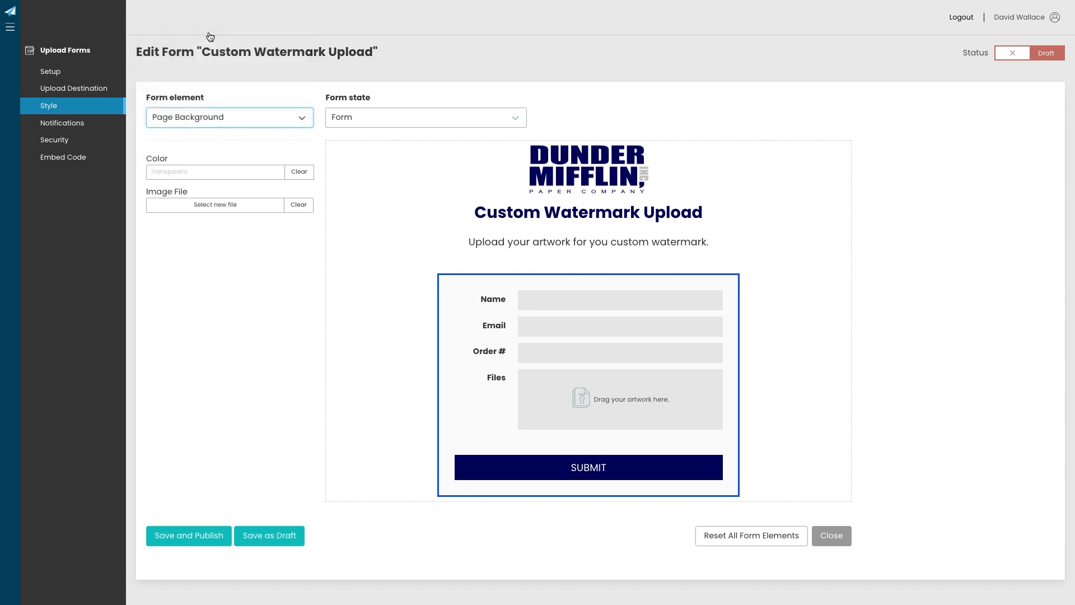
pyautogui.click(211, 175)
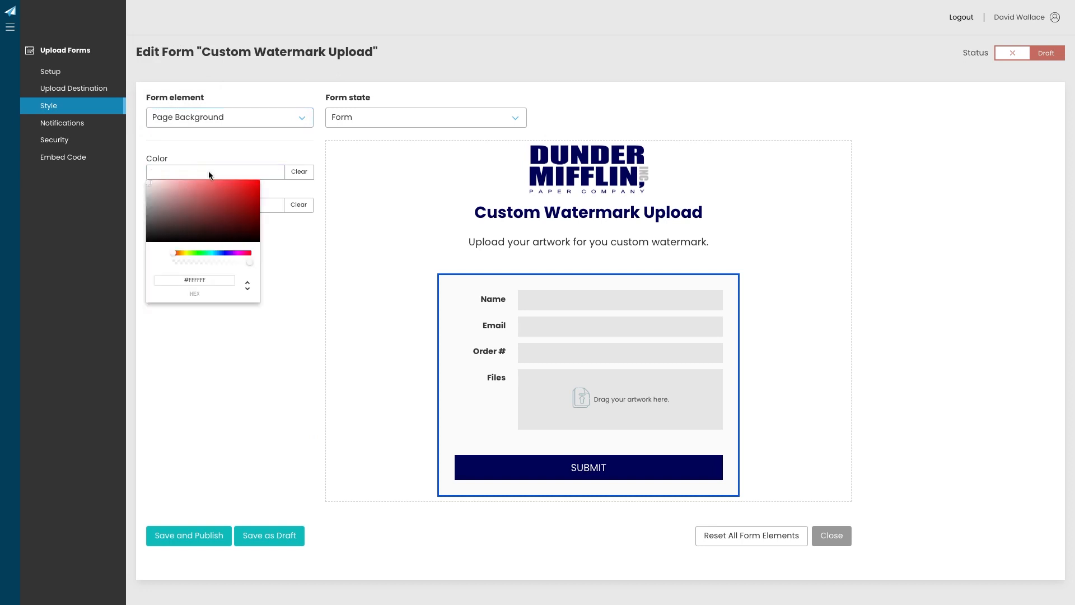
pyautogui.moveTo(149, 185); pyautogui.dragTo(149, 189)
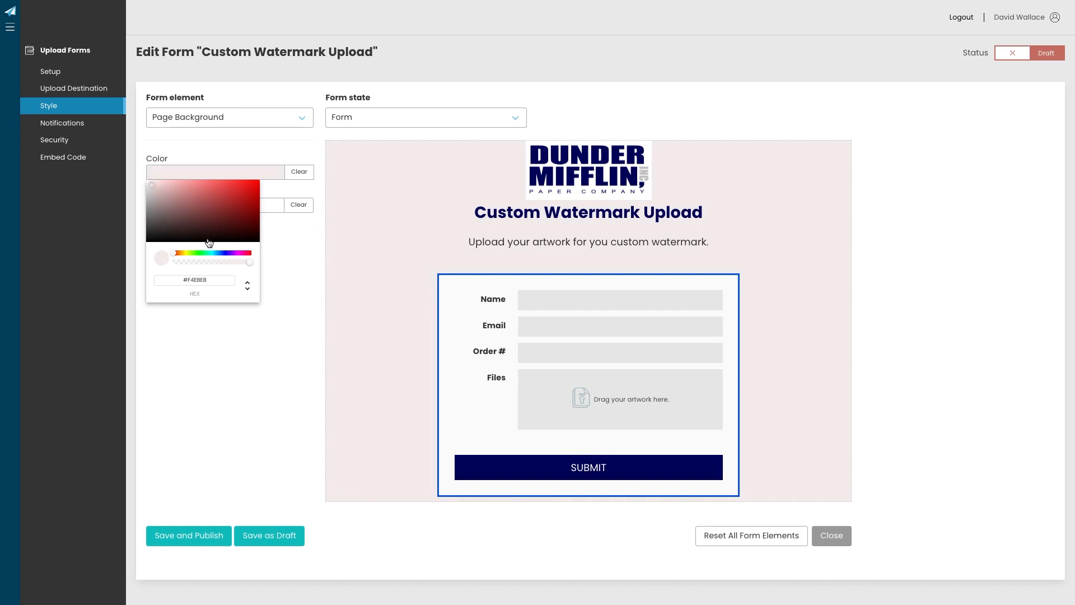
pyautogui.moveTo(213, 254); pyautogui.dragTo(216, 255)
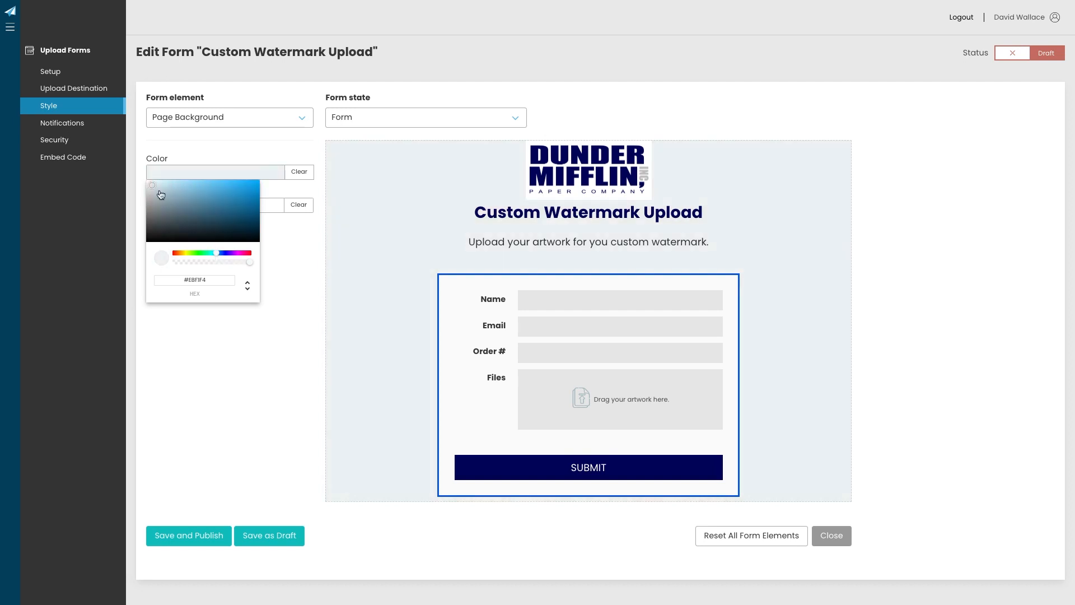
# Set the Page Background color to pure white, #FFFFFF
pyautogui.moveTo(157, 192); pyautogui.dragTo(141, 174)
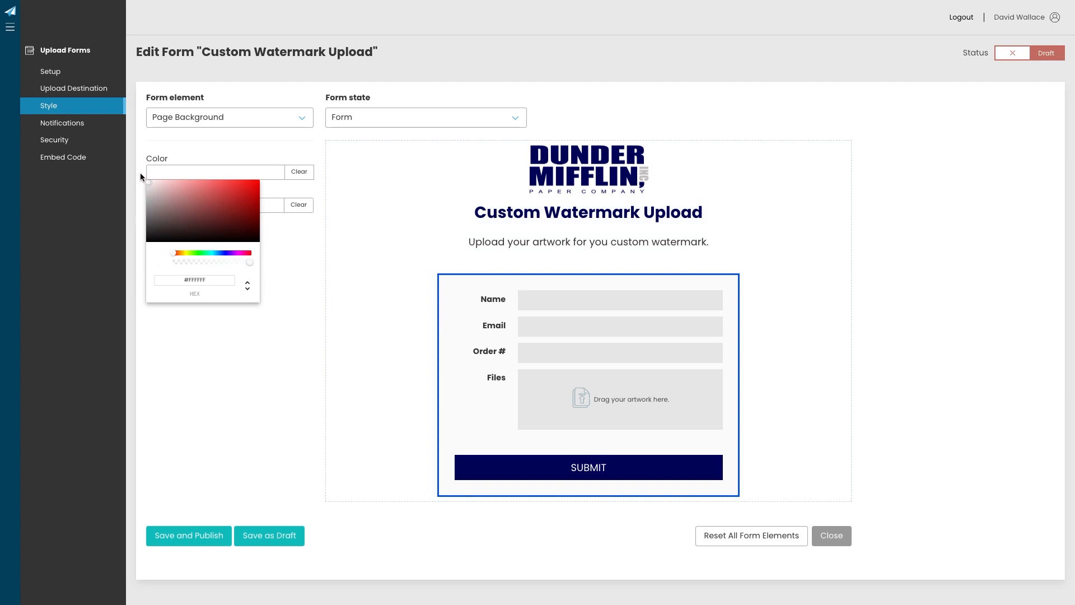
pyautogui.click(310, 264)
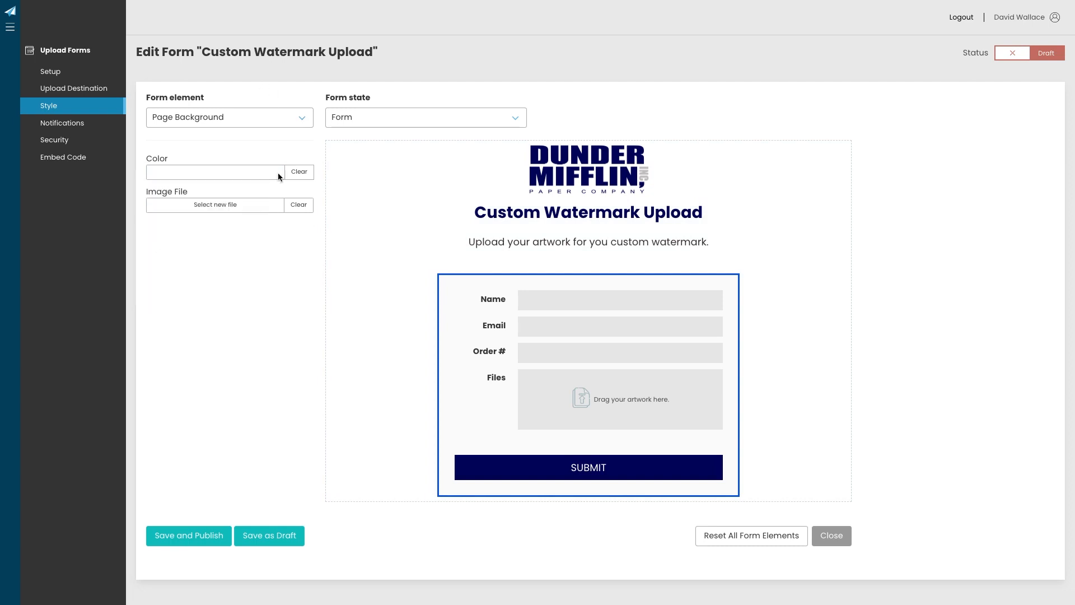
pyautogui.click(281, 119)
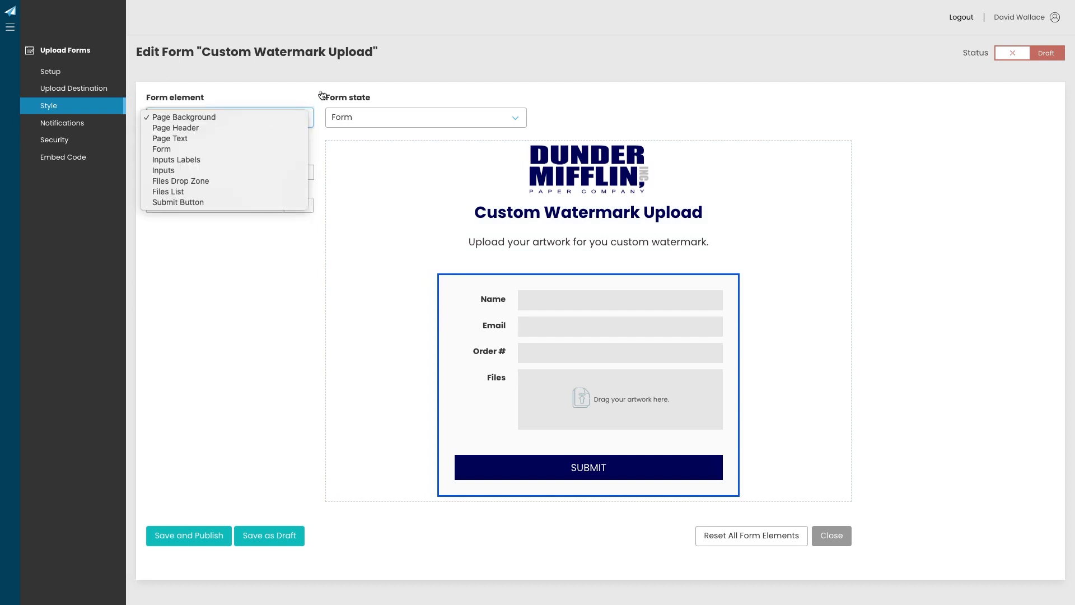
pyautogui.click(337, 104)
# Switch the form state to Form Submitted and set the Success Box's border radius to 0 pixels
pyautogui.click(361, 124)
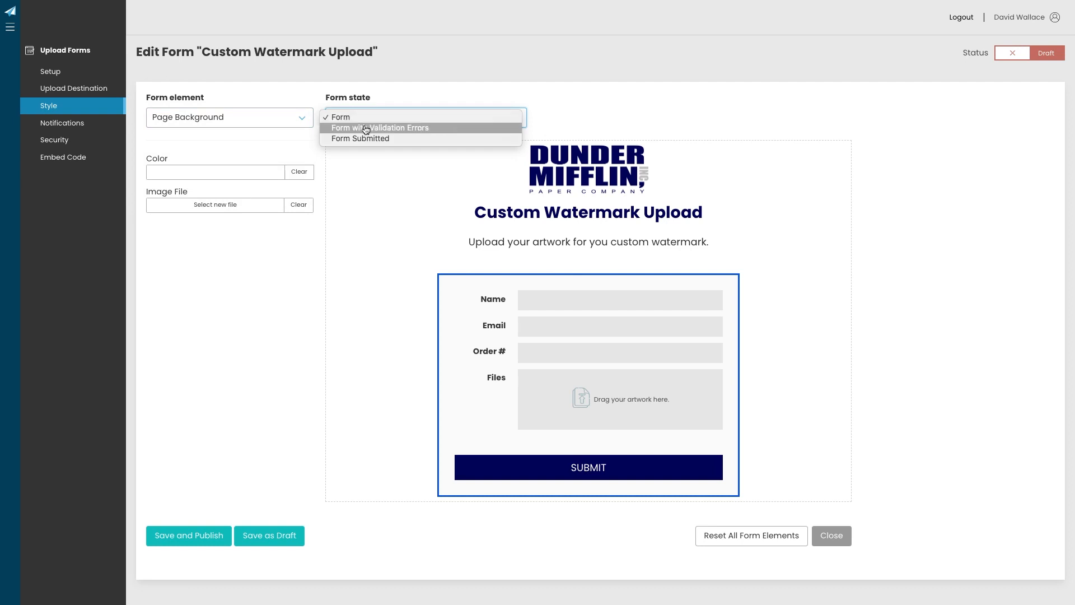
pyautogui.click(361, 139)
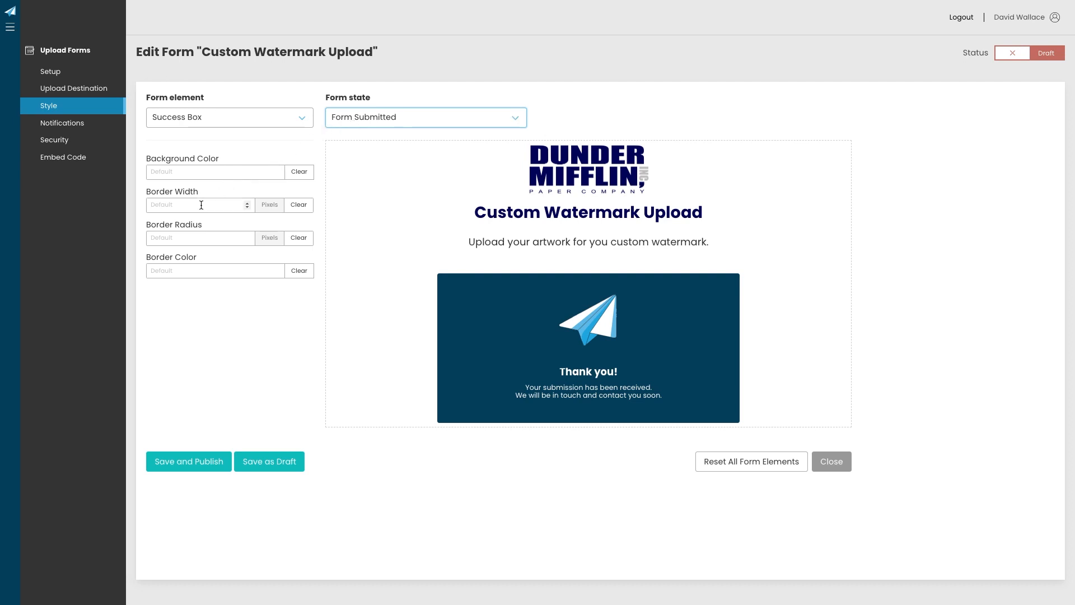
pyautogui.click(184, 238)
pyautogui.write('0')
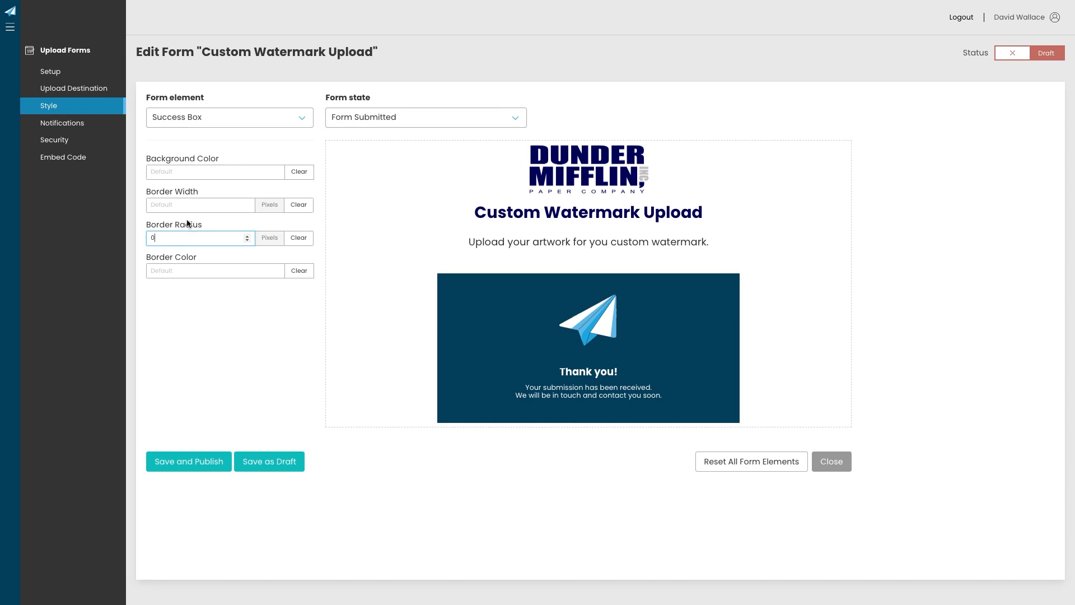
# Set the Success Box's background color to dark navy #010257
pyautogui.click(189, 176)
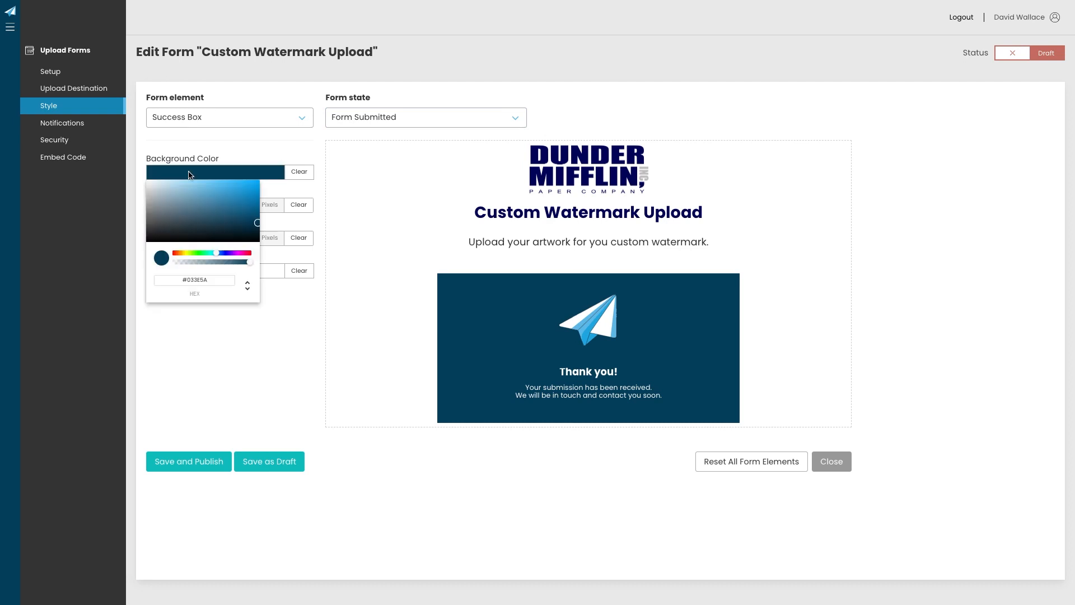
pyautogui.doubleClick(196, 280)
pyautogui.write('000257')
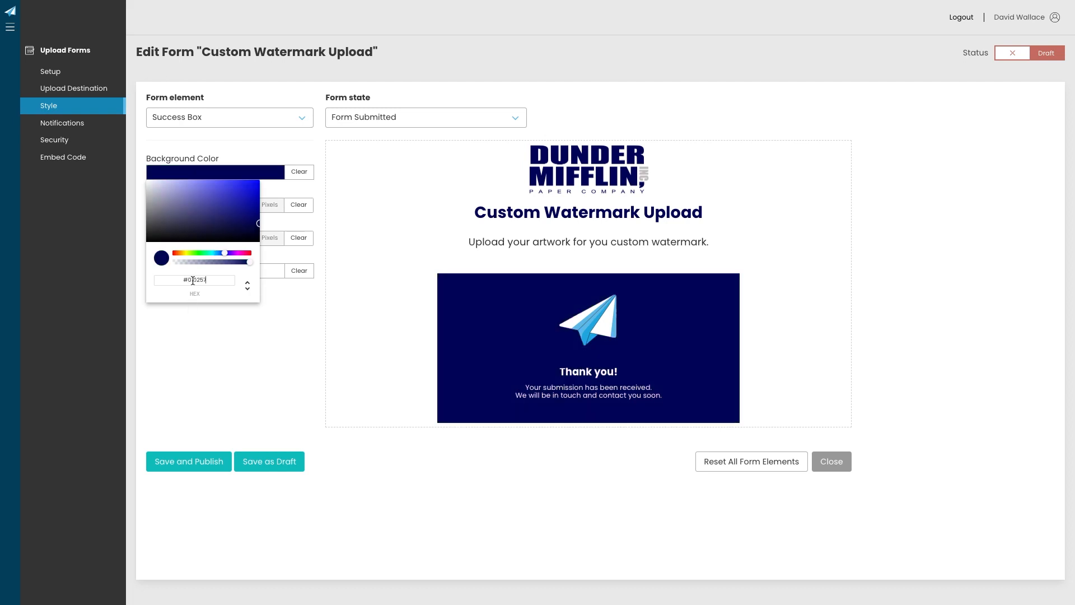
pyautogui.click(326, 227)
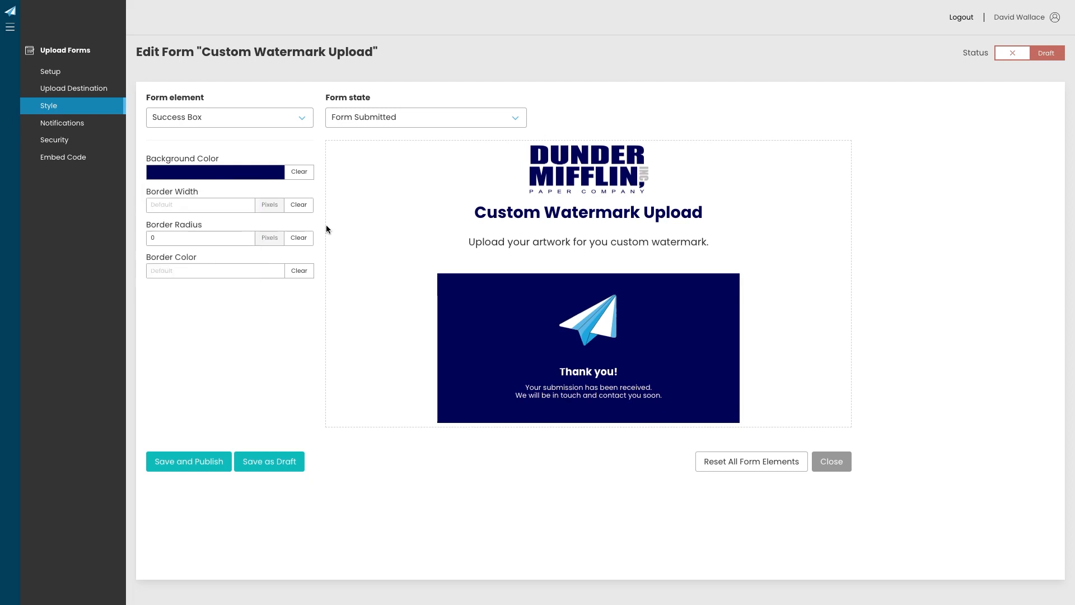
# Return the form state to Form, save the styled form as a draft and dismiss the notification
pyautogui.click(359, 119)
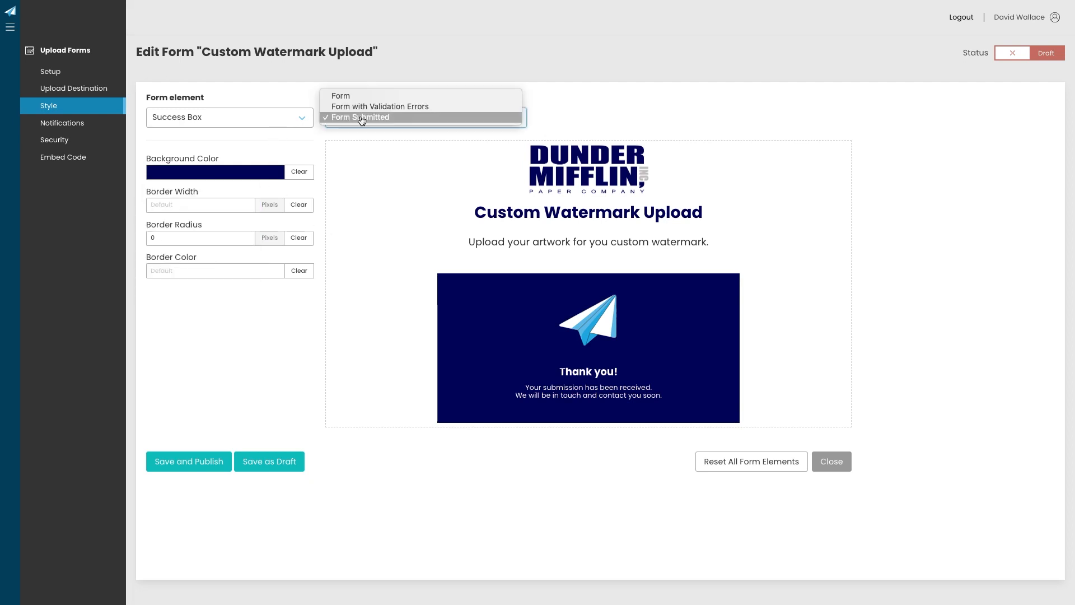
pyautogui.click(357, 98)
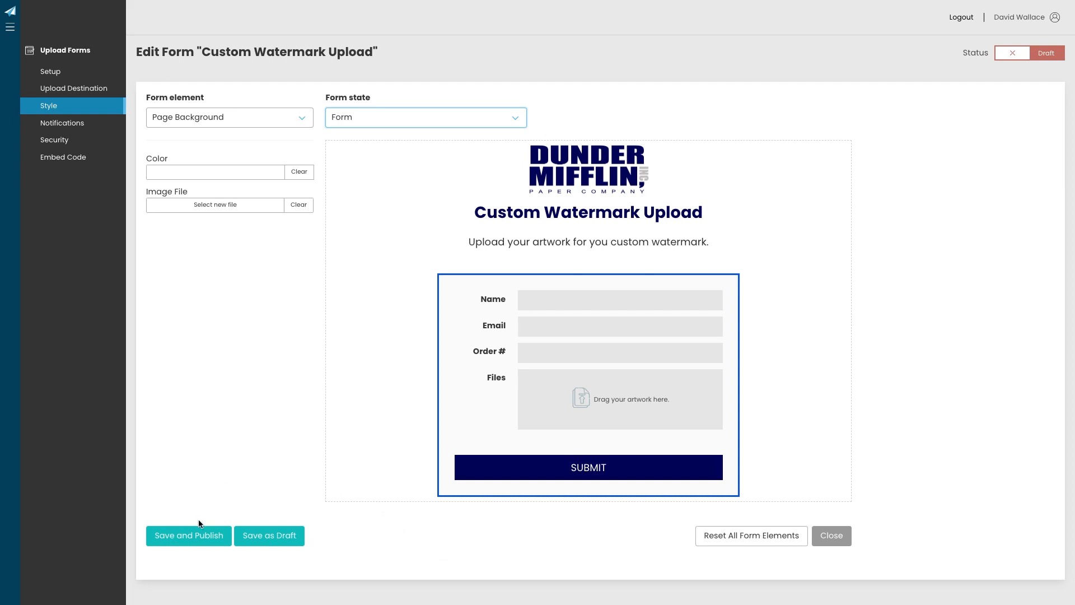
pyautogui.click(269, 536)
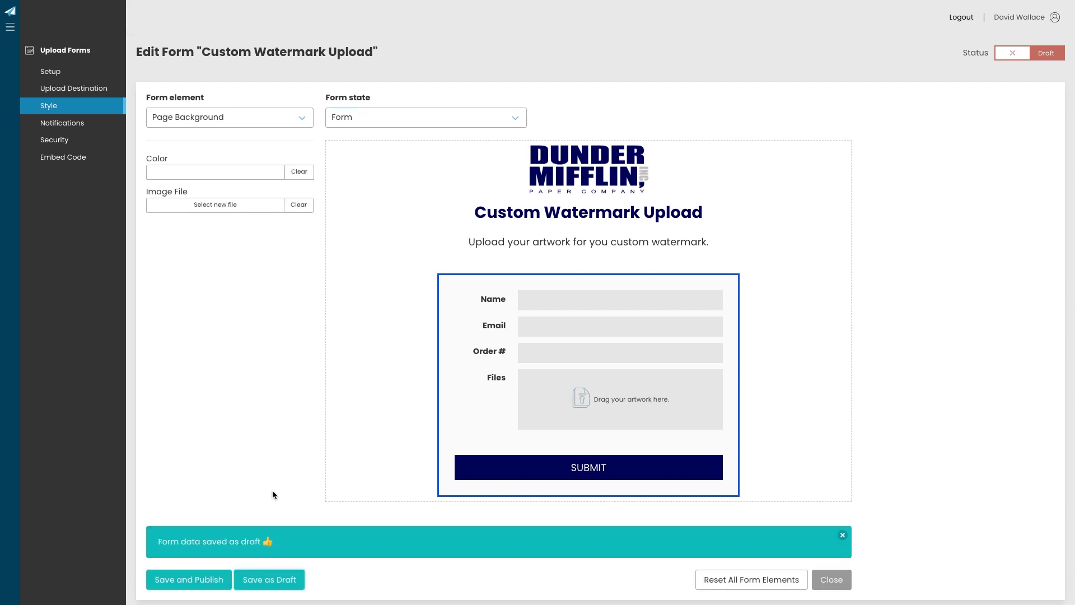
pyautogui.click(843, 535)
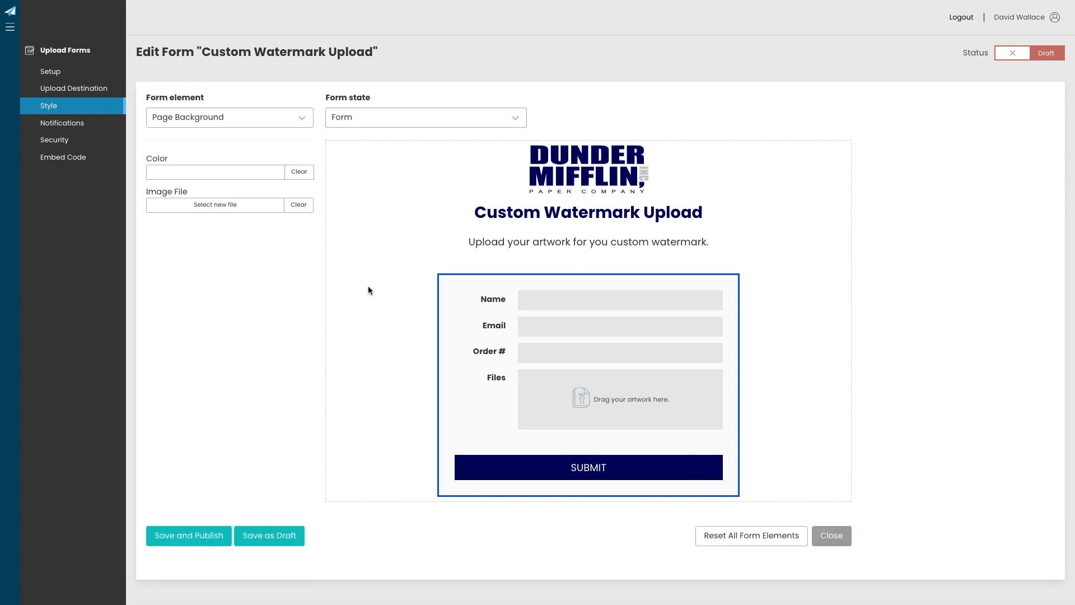